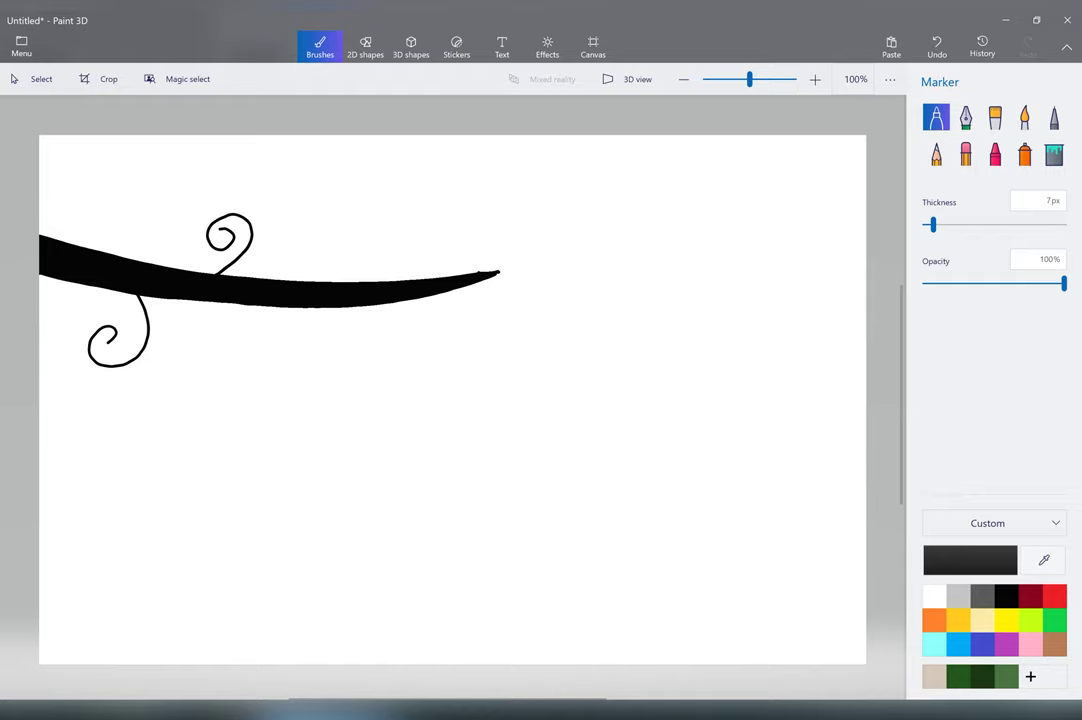
Draw a branching tendril with a spiral curl hanging below the branch, beside the existing hanging spiral, with the 7 px black Marker.
drag(235, 303, 223, 422)
mouse_move(325, 305)
mouse_down()
mouse_move(332, 335)
mouse_move(315, 421)
mouse_move(229, 507)
mouse_up()
key(ctrl+z)
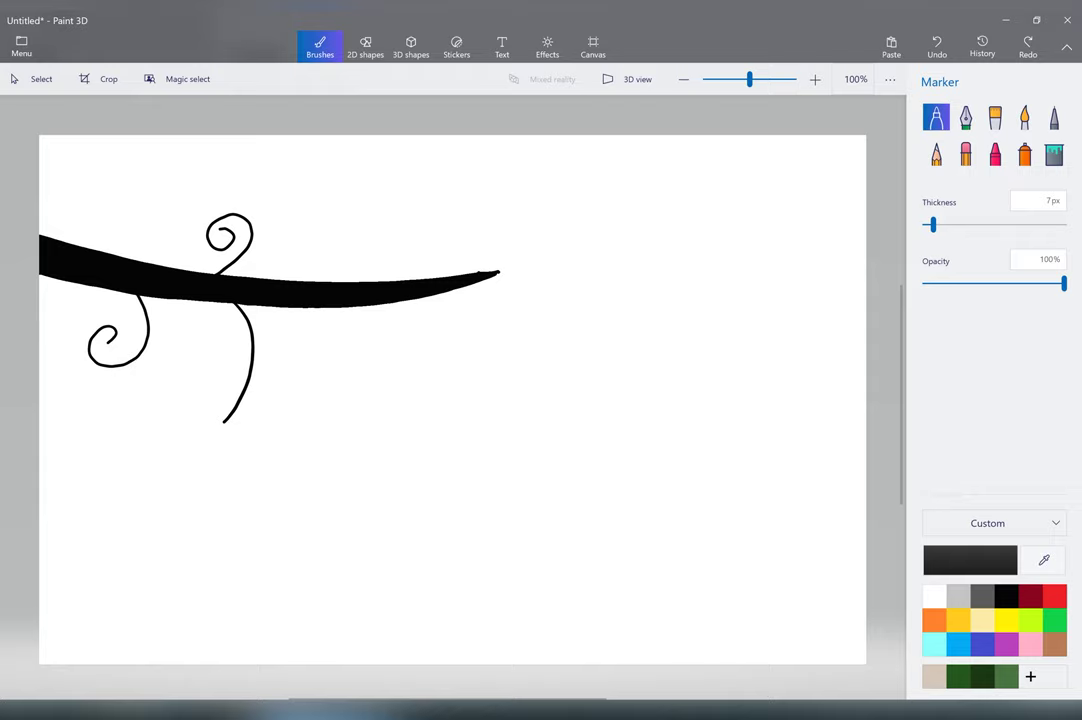
mouse_move(241, 313)
mouse_down()
mouse_move(209, 366)
mouse_move(248, 446)
mouse_up()
click(524, 587)
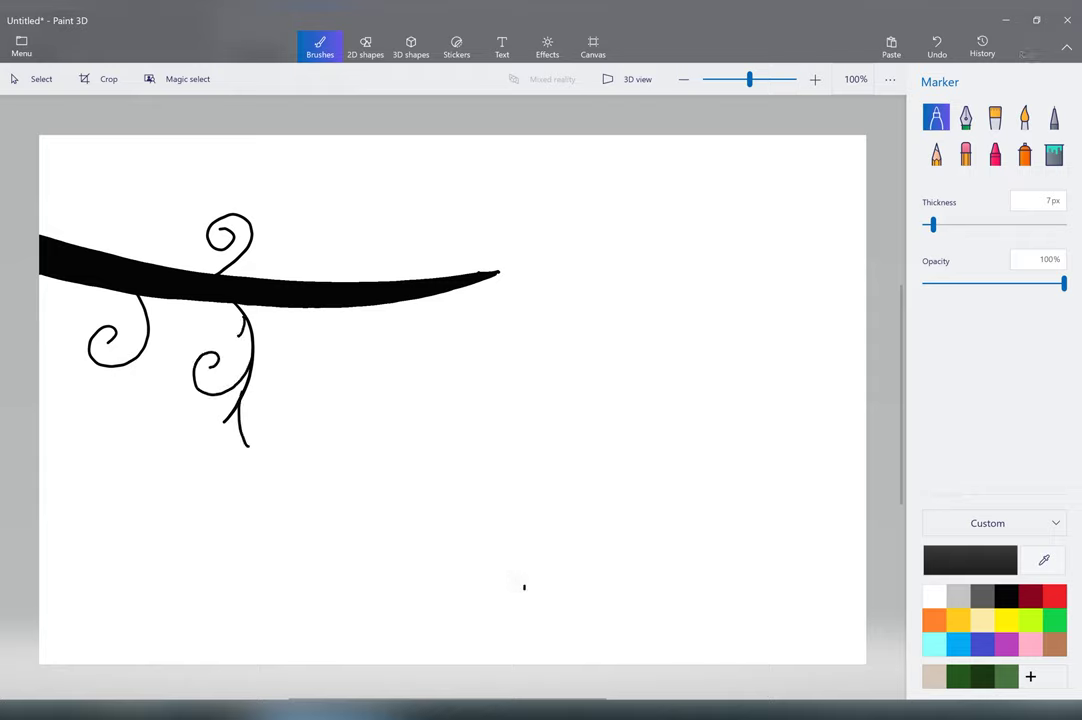
Draw a double-curled tendril below the branch's outer half and two short twigs at the branch tip.
mouse_move(340, 303)
mouse_down()
mouse_move(455, 378)
mouse_move(420, 383)
mouse_move(350, 462)
mouse_move(345, 440)
mouse_up()
key(ctrl+z)
mouse_move(368, 343)
mouse_down()
mouse_move(346, 385)
mouse_move(340, 373)
mouse_up()
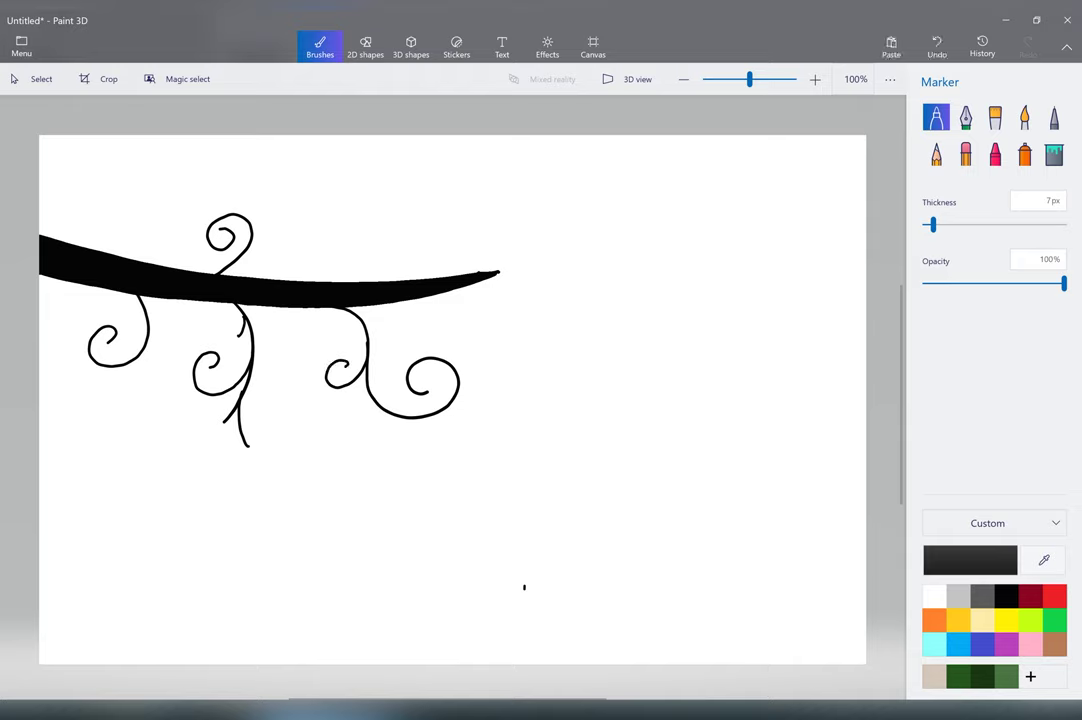
mouse_move(448, 276)
mouse_down()
mouse_move(458, 251)
mouse_move(506, 312)
mouse_up()
Thicken the spirals and blacken their curl ends, from the leftmost tendril to the small inner curl, and add a tiny side curl.
mouse_move(108, 342)
mouse_down()
mouse_move(115, 334)
mouse_move(92, 361)
mouse_move(133, 360)
mouse_move(138, 297)
mouse_up()
mouse_move(218, 236)
mouse_down()
mouse_move(209, 244)
mouse_move(242, 219)
mouse_move(233, 263)
mouse_move(215, 275)
mouse_move(244, 317)
mouse_move(253, 365)
mouse_move(192, 366)
mouse_move(212, 360)
mouse_move(248, 438)
mouse_move(212, 413)
mouse_move(208, 422)
mouse_up()
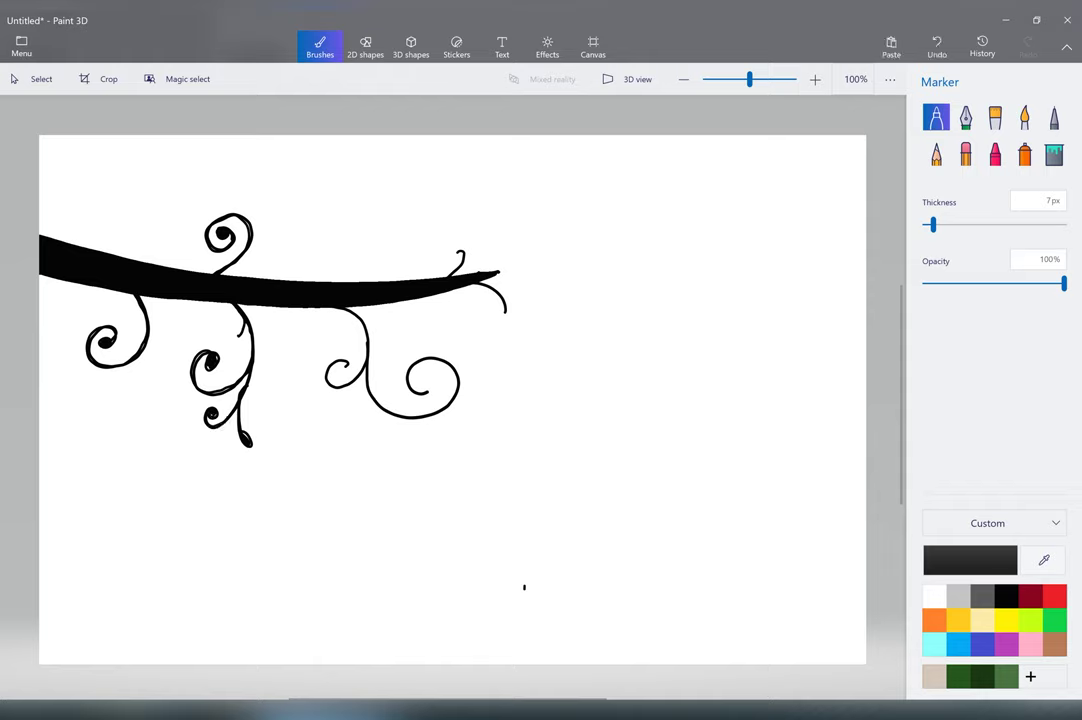
mouse_move(346, 364)
mouse_down()
mouse_move(338, 371)
mouse_move(366, 365)
mouse_move(329, 313)
mouse_up()
key(ctrl+z)
key(ctrl+z)
drag(327, 376, 342, 370)
drag(365, 319, 373, 332)
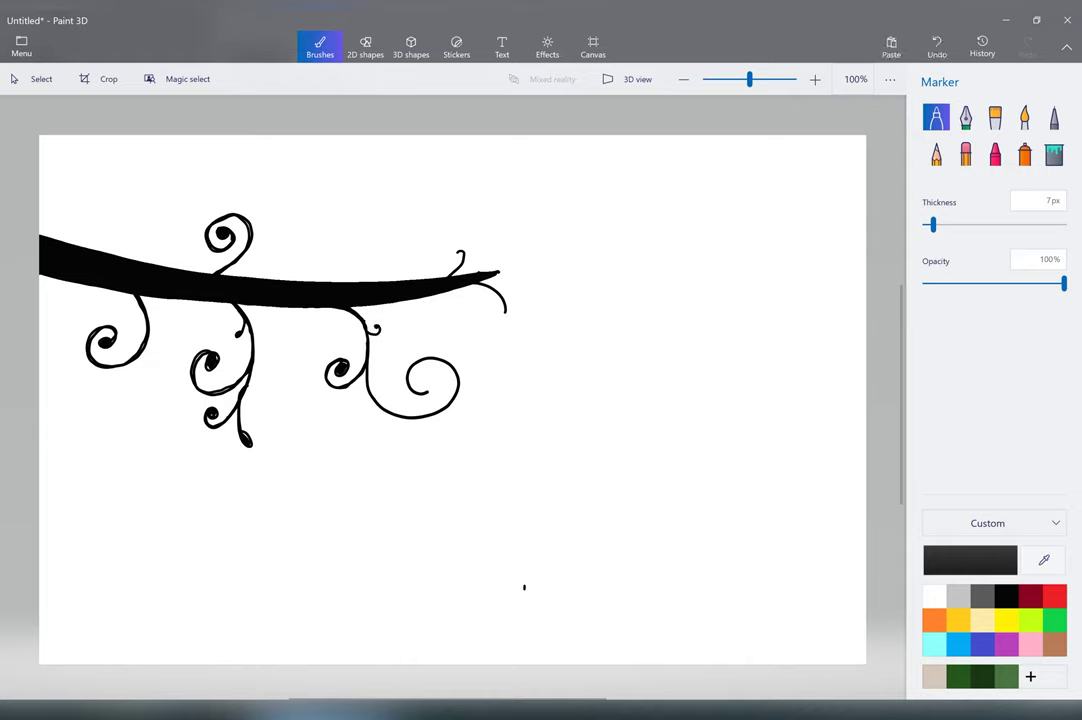
mouse_move(421, 381)
mouse_down()
mouse_move(432, 415)
mouse_move(366, 386)
mouse_move(370, 332)
mouse_up()
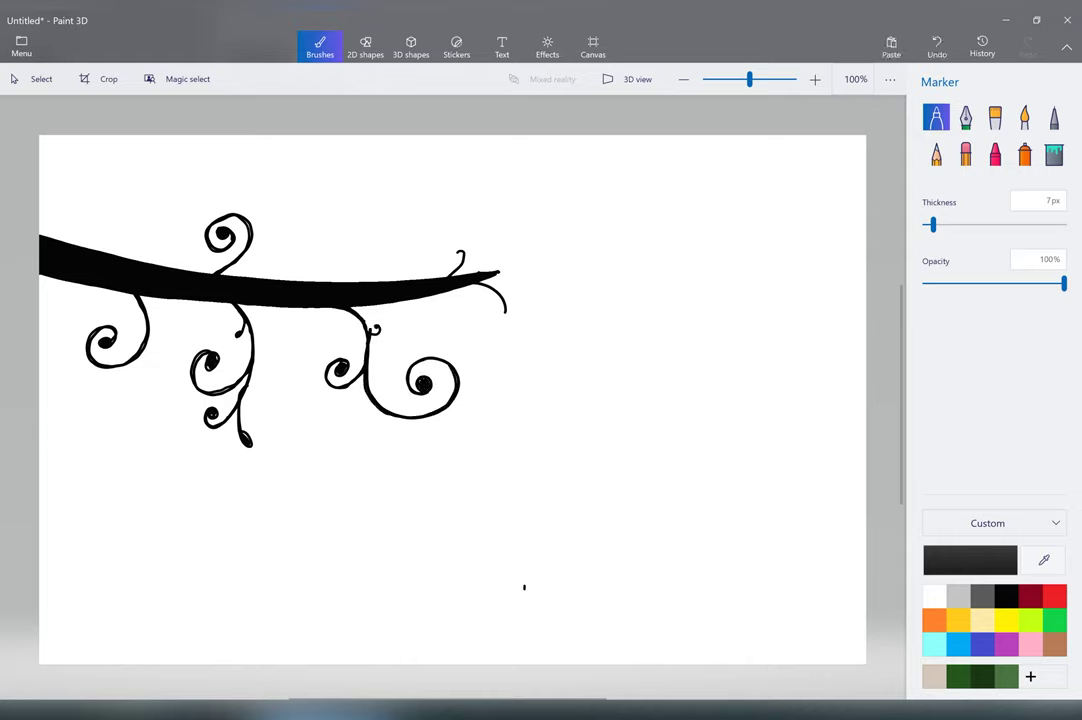
key(ctrl+z)
key(ctrl+z)
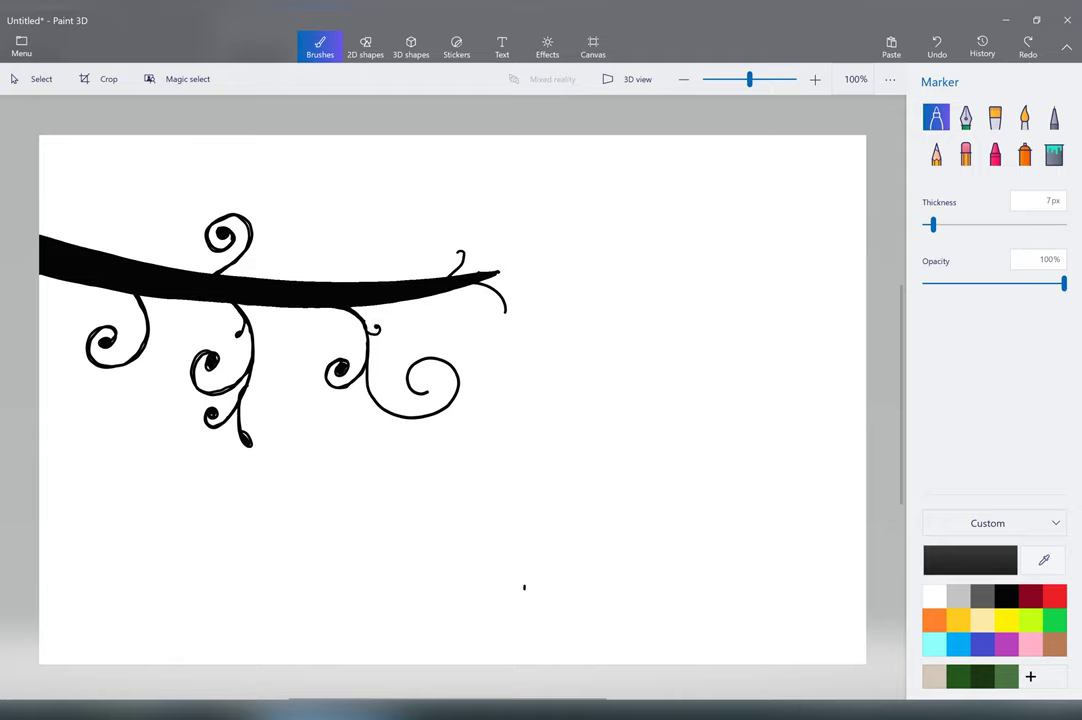
Thicken the large spiral tendril, blacken its center, and draw black buds on the two twigs at the branch tip.
mouse_move(378, 406)
mouse_down()
mouse_move(415, 418)
mouse_move(454, 368)
mouse_move(424, 388)
mouse_up()
drag(445, 277, 459, 258)
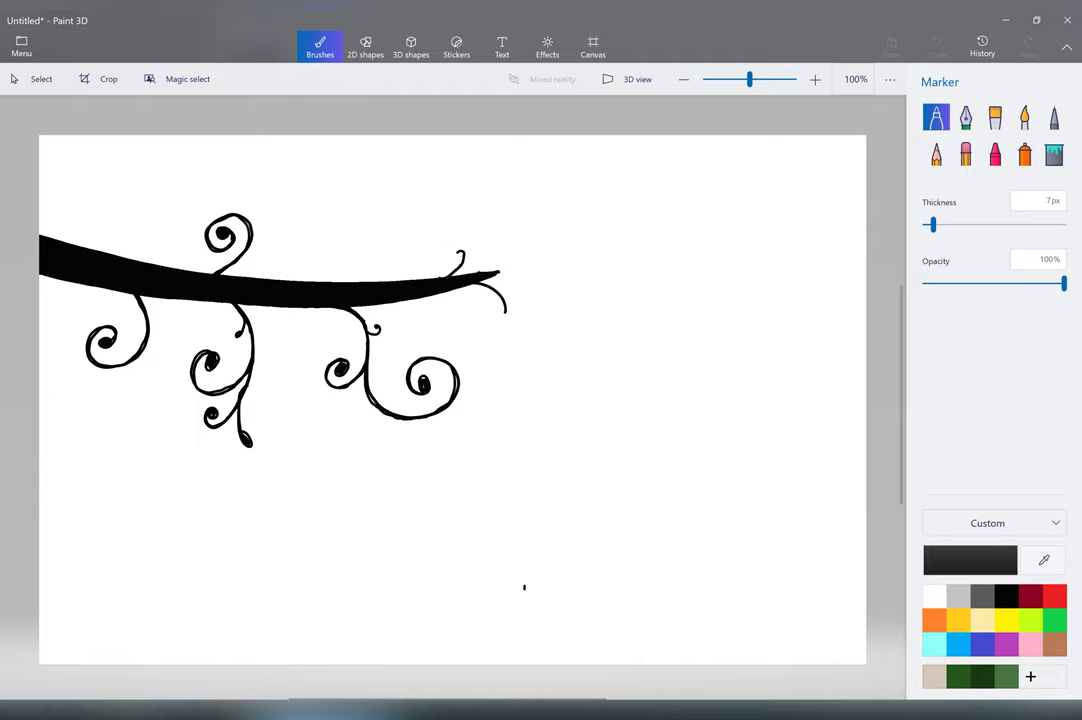
key(ctrl+z)
key(ctrl+y)
drag(505, 311, 500, 321)
key(ctrl+z)
Choose red and test a 54 px Watercolor dab beside the upper tip twig, undoing the dab.
click(1024, 118)
click(1030, 597)
click(1054, 597)
drag(951, 225, 960, 225)
click(462, 255)
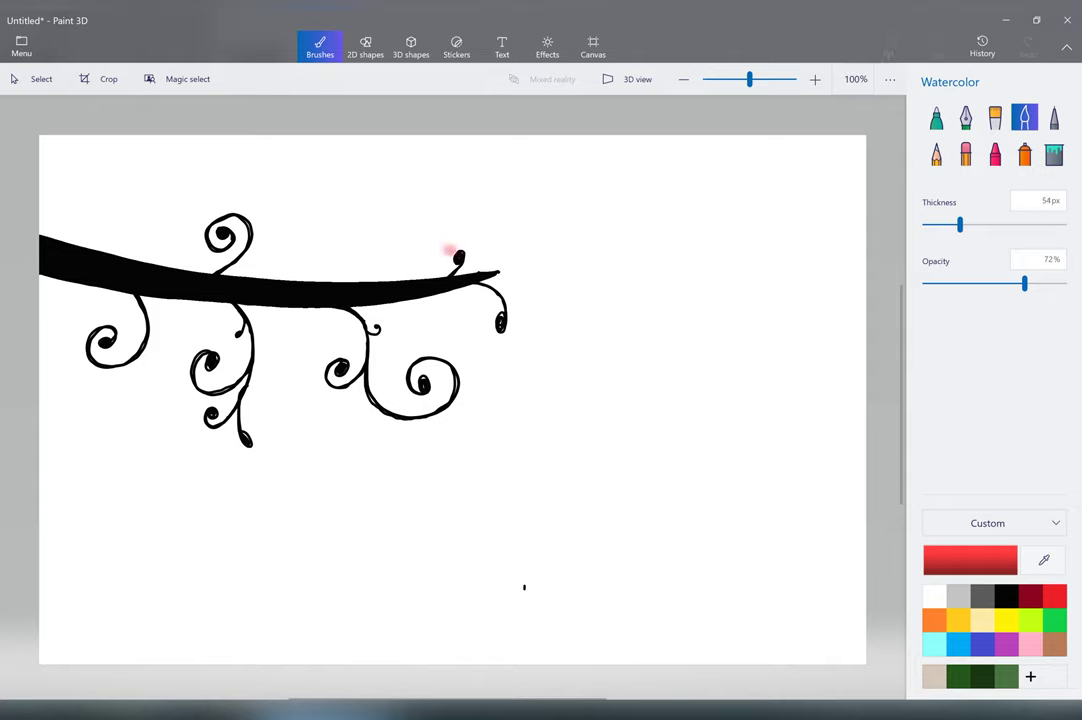
key(ctrl+z)
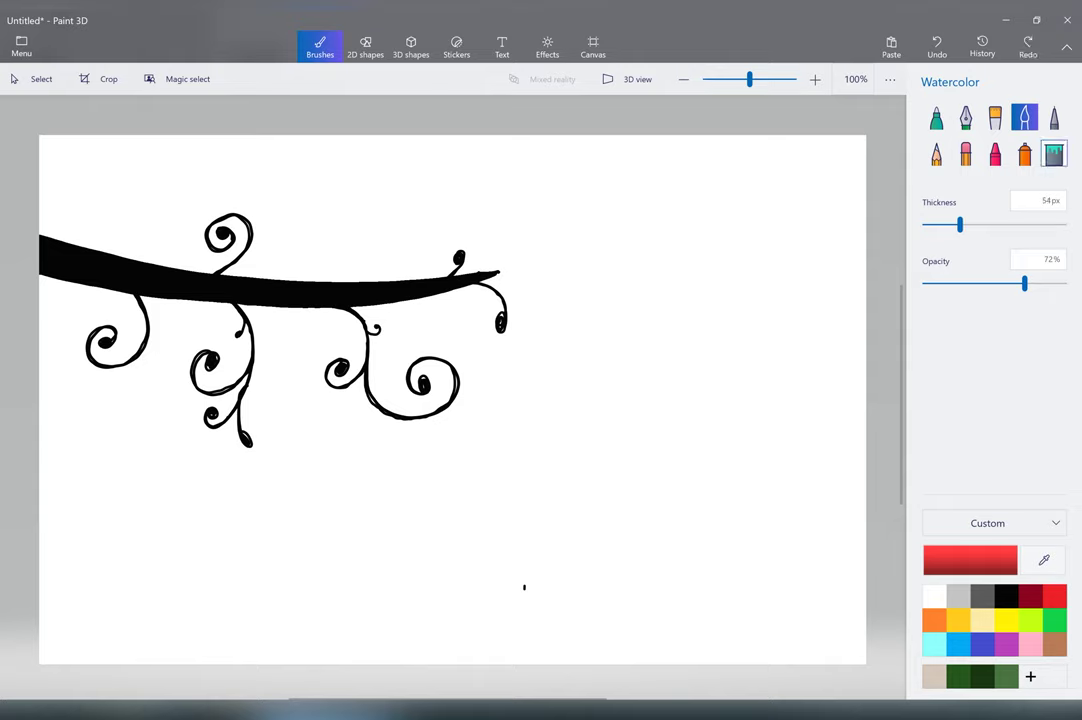
Paint red hearts with the 16 px Oil brush on the upper tip twig, both right-hand curls and the middle tendril's lower ends.
click(995, 118)
click(453, 241)
key(ctrl+z)
drag(987, 225, 934, 225)
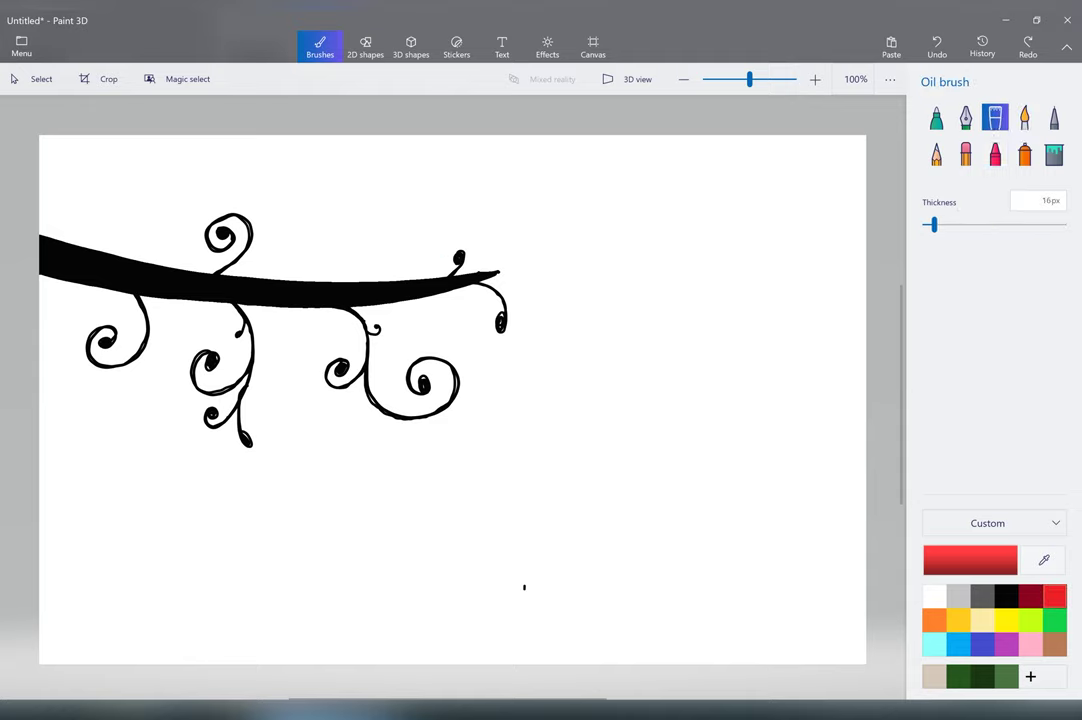
drag(452, 248, 453, 248)
drag(424, 378, 426, 381)
drag(336, 371, 346, 379)
drag(207, 404, 249, 452)
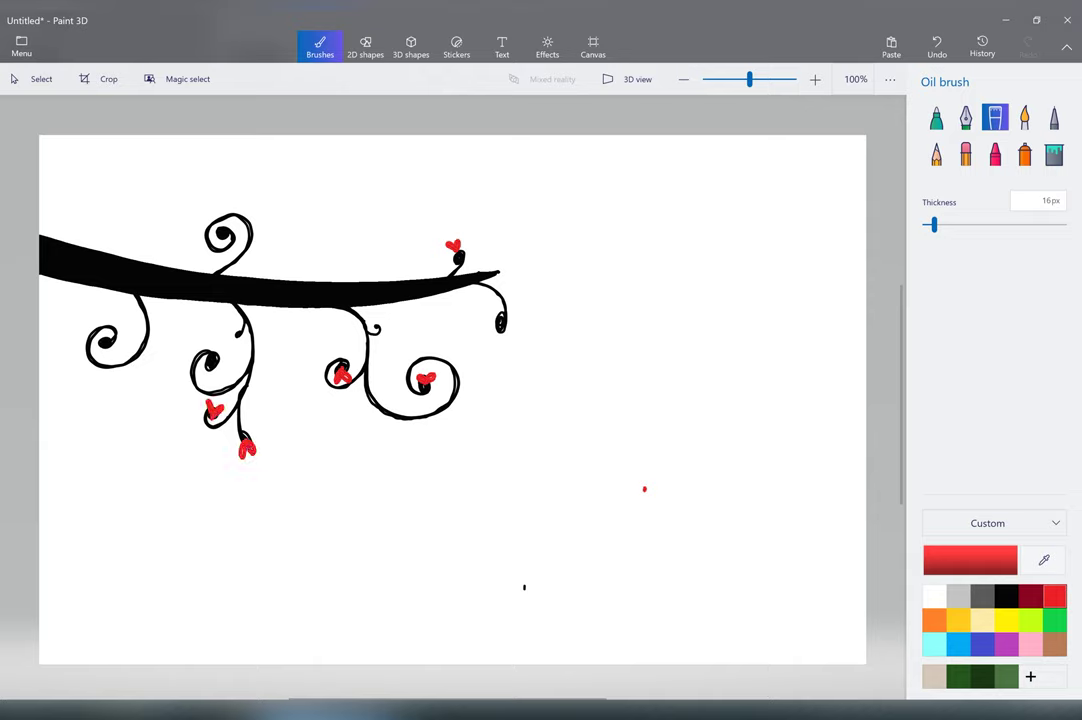
Paint red hearts on the remaining spirals, the drooping tip twig and the small side curls, raising the Oil brush thickness to 22 px.
drag(206, 361, 213, 369)
drag(937, 225, 943, 225)
mouse_move(102, 350)
mouse_down()
mouse_move(106, 341)
mouse_move(114, 350)
mouse_up()
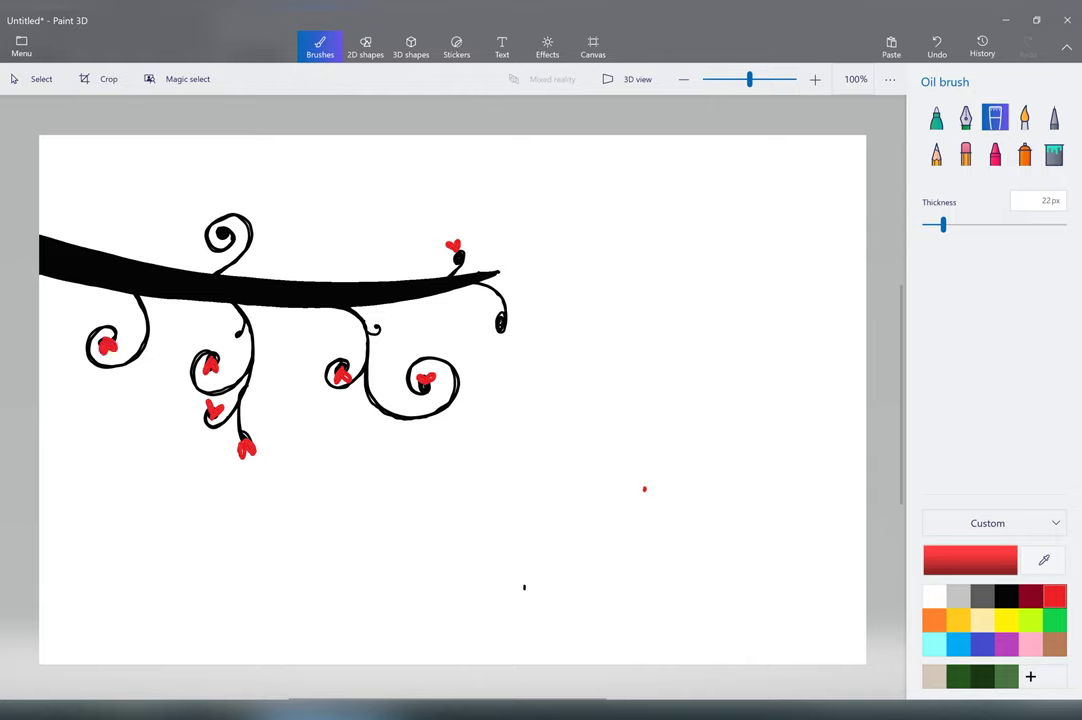
drag(224, 227, 231, 235)
drag(494, 321, 502, 330)
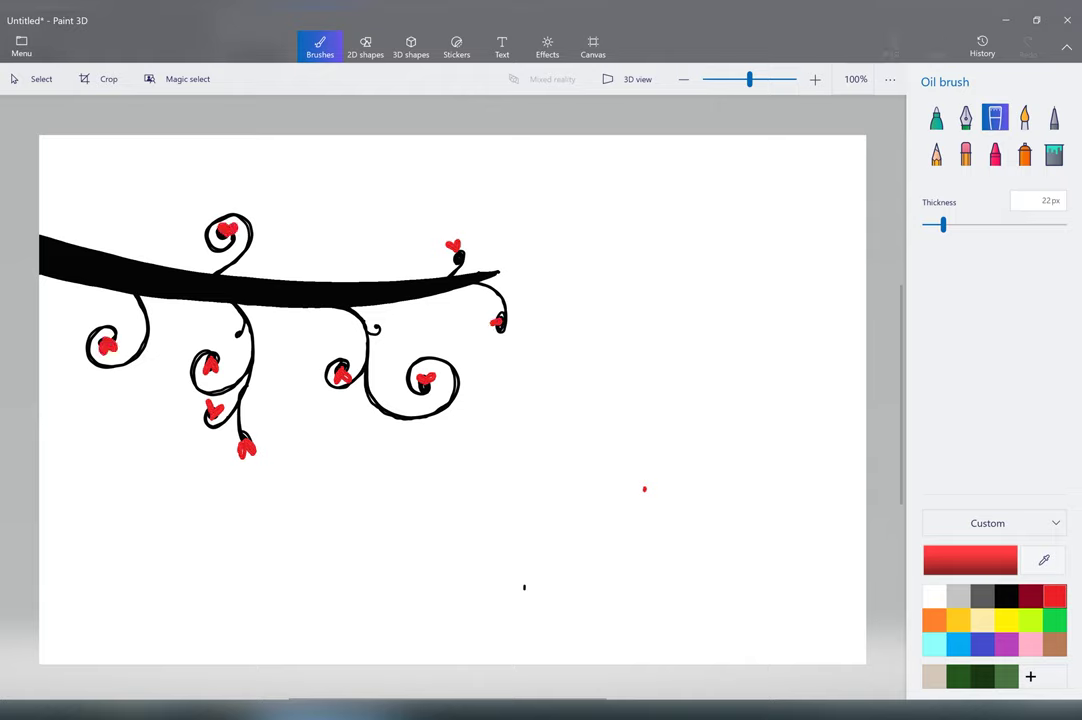
drag(612, 508, 619, 502)
drag(378, 314, 386, 323)
drag(224, 324, 232, 333)
Add tiny red hearts beside the two twigs at the branch tip with the Oil brush at 13 px.
drag(942, 225, 929, 225)
click(464, 237)
drag(464, 237, 470, 237)
drag(485, 312, 498, 346)
key(ctrl+z)
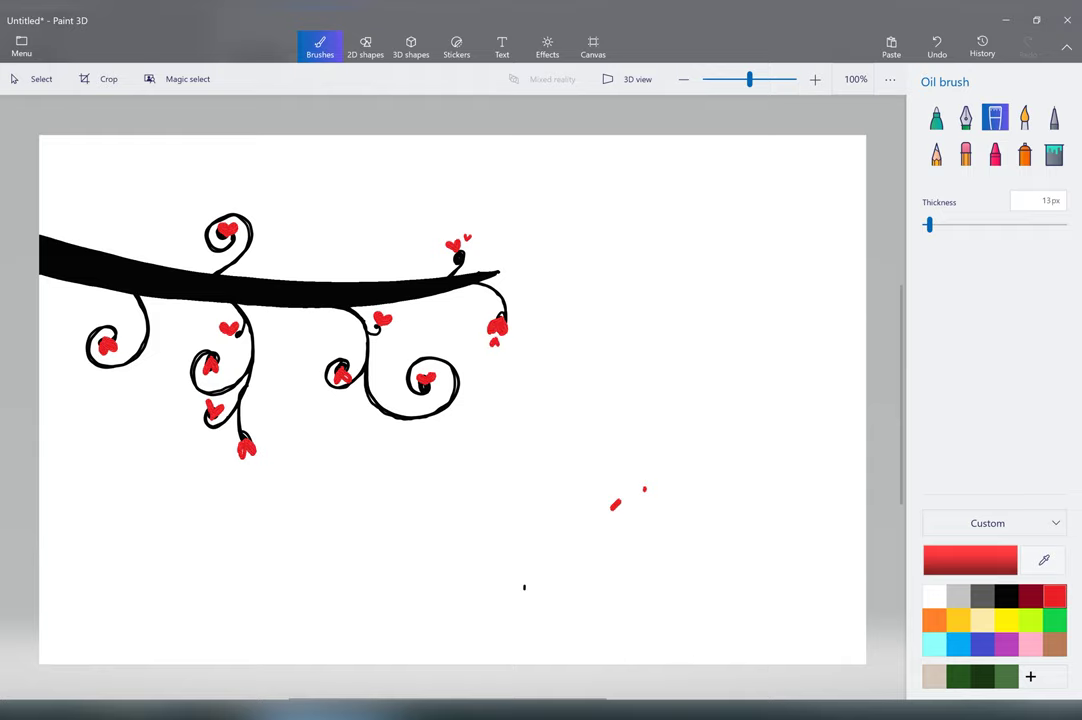
Erase the stray red and black marks in the blank area below the branch.
click(966, 154)
drag(640, 492, 525, 588)
Draw small red hearts with the 7 px Marker around the drooping tip twig and the double-curled tendril.
click(936, 118)
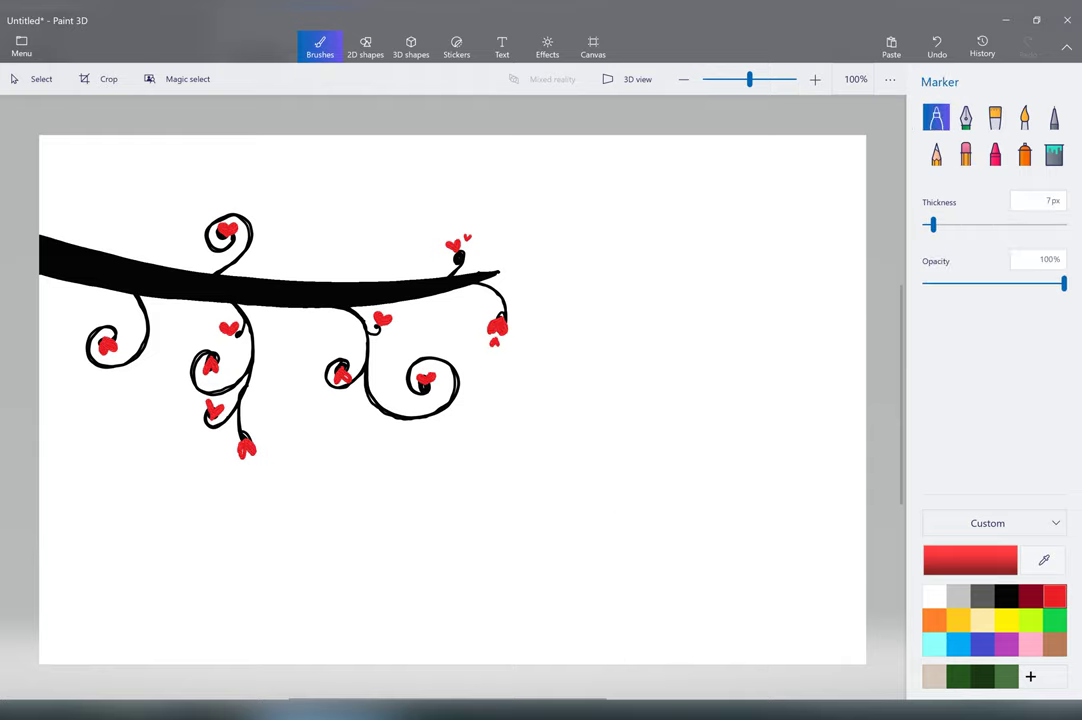
drag(513, 320, 519, 321)
drag(323, 355, 328, 360)
drag(387, 328, 392, 331)
drag(432, 388, 439, 390)
drag(482, 311, 514, 303)
click(937, 46)
drag(508, 302, 514, 303)
Draw small red hearts around the upper tip twig, the upper spiral and the leftmost spiral, setting the Marker to 8 px.
drag(466, 250, 472, 254)
drag(210, 208, 217, 208)
mouse_move(236, 240)
mouse_down()
mouse_move(220, 260)
mouse_move(204, 234)
mouse_up()
drag(117, 334, 122, 339)
drag(933, 225, 935, 225)
mouse_move(88, 344)
mouse_down()
mouse_move(113, 326)
mouse_move(96, 326)
mouse_up()
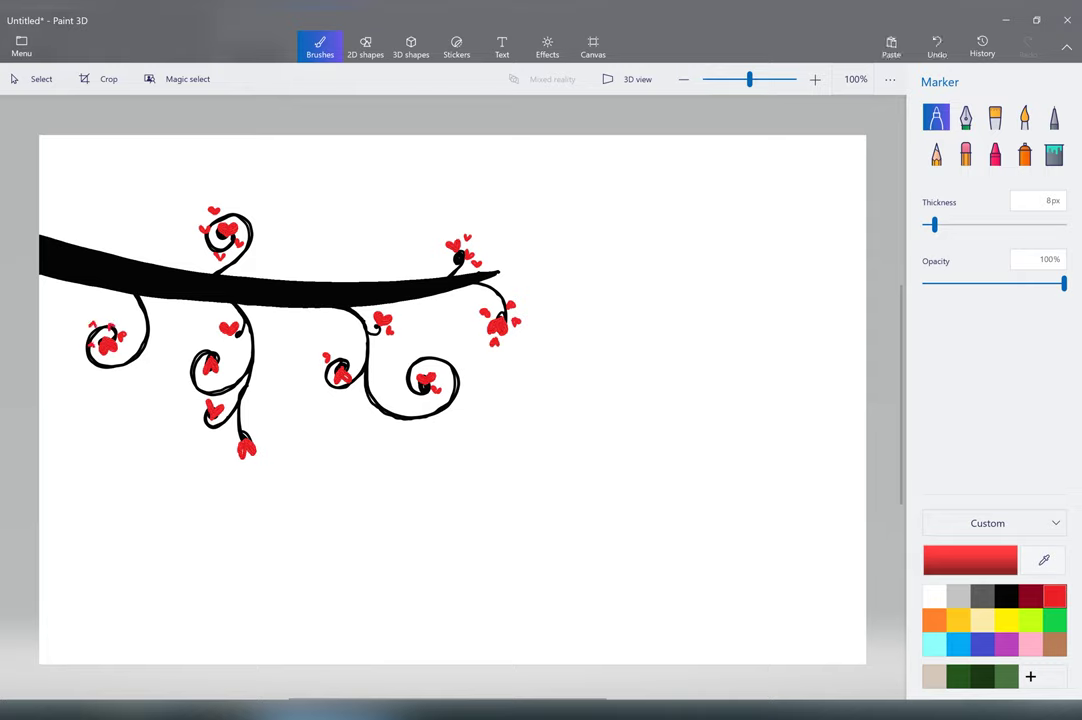
Surround the middle tendril's heart blossoms with small red hearts and add one beside the neighboring small curl.
mouse_move(241, 324)
mouse_down()
mouse_move(238, 341)
mouse_move(215, 334)
mouse_up()
drag(193, 355, 198, 356)
mouse_move(197, 421)
mouse_down()
mouse_move(233, 408)
mouse_move(214, 427)
mouse_move(268, 442)
mouse_move(229, 458)
mouse_up()
drag(313, 373, 319, 371)
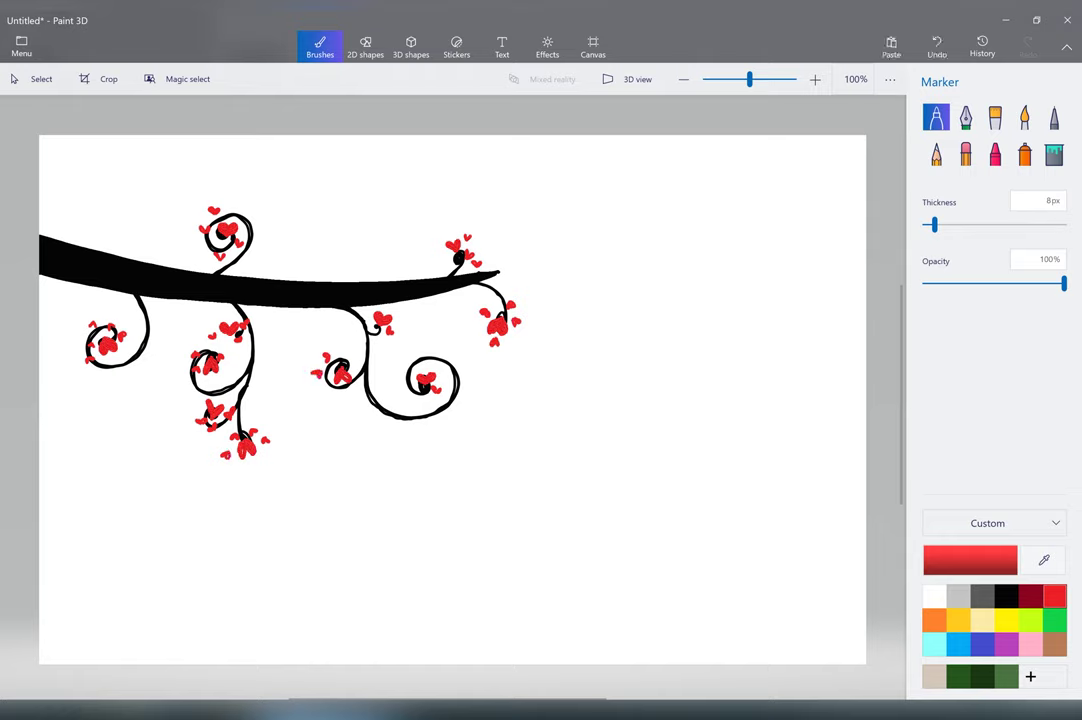
Add more small red hearts around the double-curled tendril, its tiny side curl and the upper tip twig.
drag(374, 341, 380, 341)
drag(412, 398, 423, 398)
drag(439, 375, 447, 374)
drag(345, 354, 364, 330)
drag(439, 264, 447, 263)
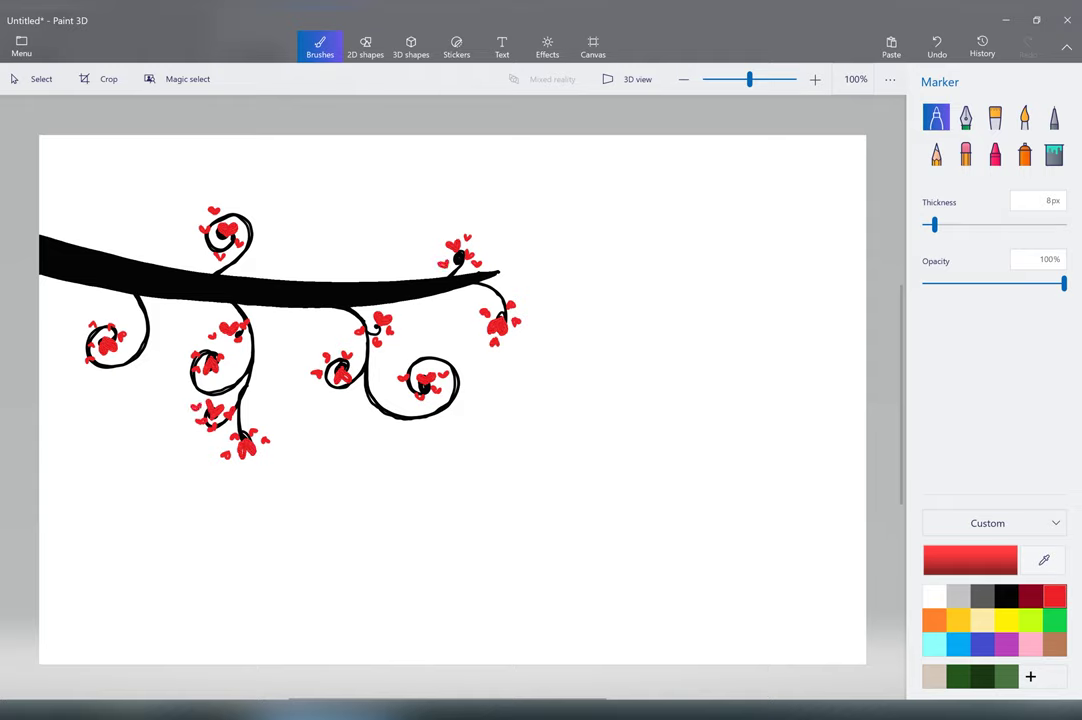
drag(401, 404, 411, 403)
Draw loose red hearts drifting away from the drooping tip twig and falling below the middle tendril.
mouse_move(535, 350)
mouse_down()
mouse_move(546, 349)
mouse_move(522, 353)
mouse_move(567, 379)
mouse_up()
key(ctrl+z)
drag(271, 461, 277, 469)
drag(238, 510, 244, 518)
drag(653, 369, 659, 377)
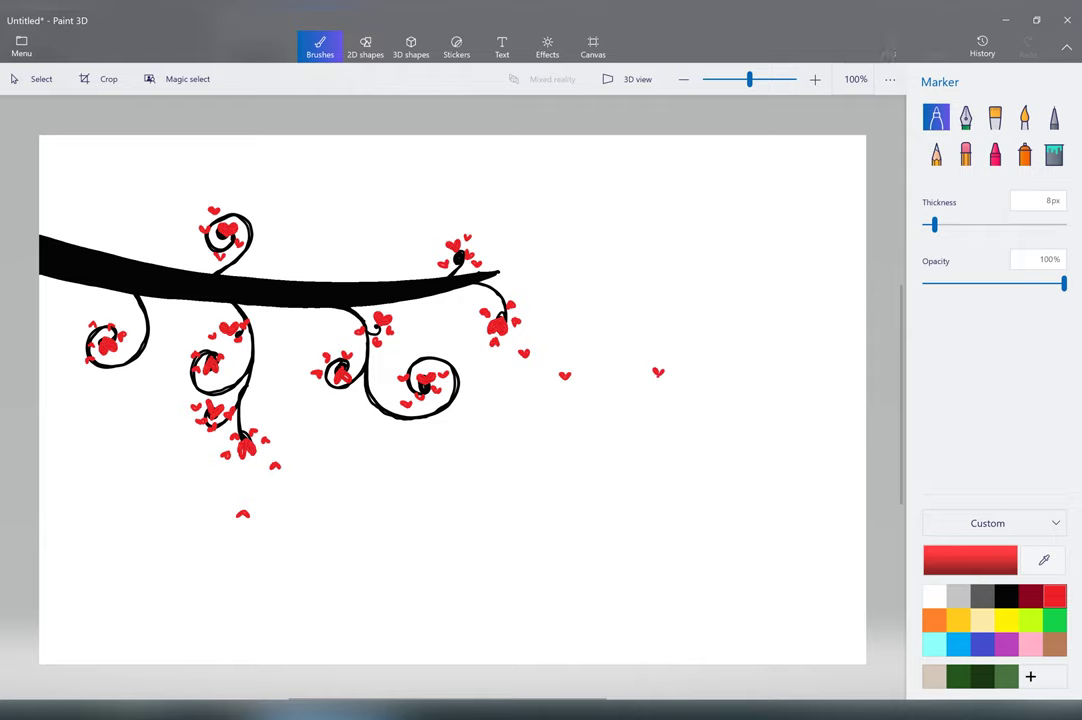
Add extra strokes to the loose hearts and draw more red ones floating beyond the branch tip.
drag(553, 377, 561, 380)
drag(237, 506, 245, 510)
drag(508, 254, 512, 259)
drag(573, 252, 578, 257)
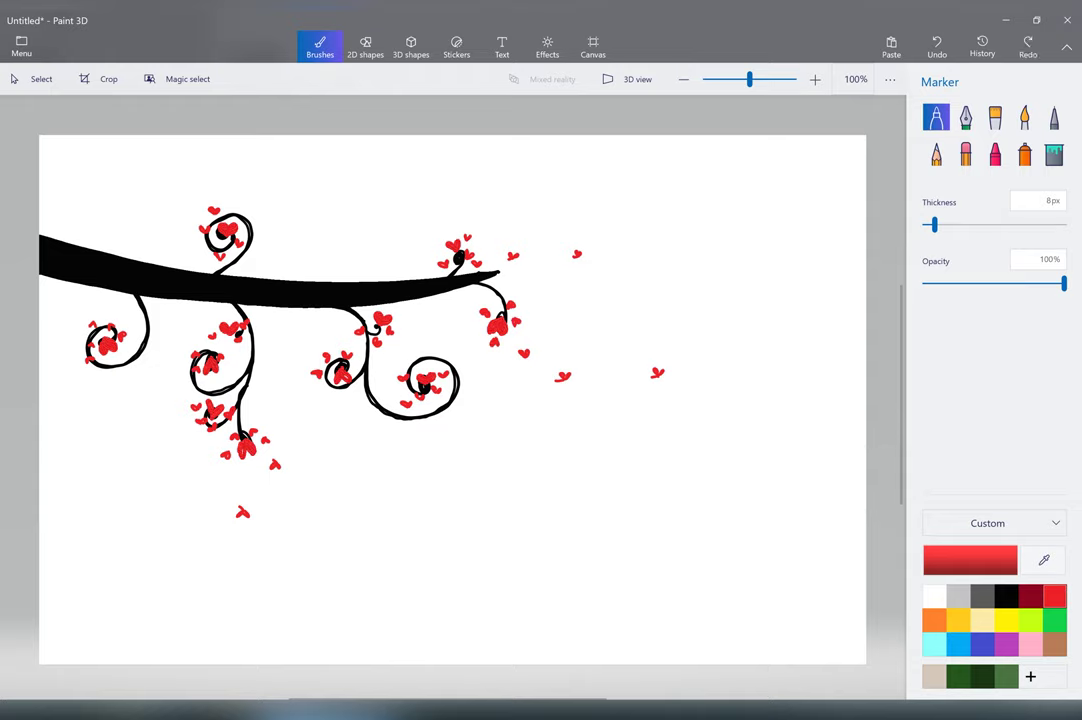
drag(700, 328, 714, 322)
Sketch the outline of a mouse sitting on the branch near its tip with a 3 px black Marker.
click(1006, 597)
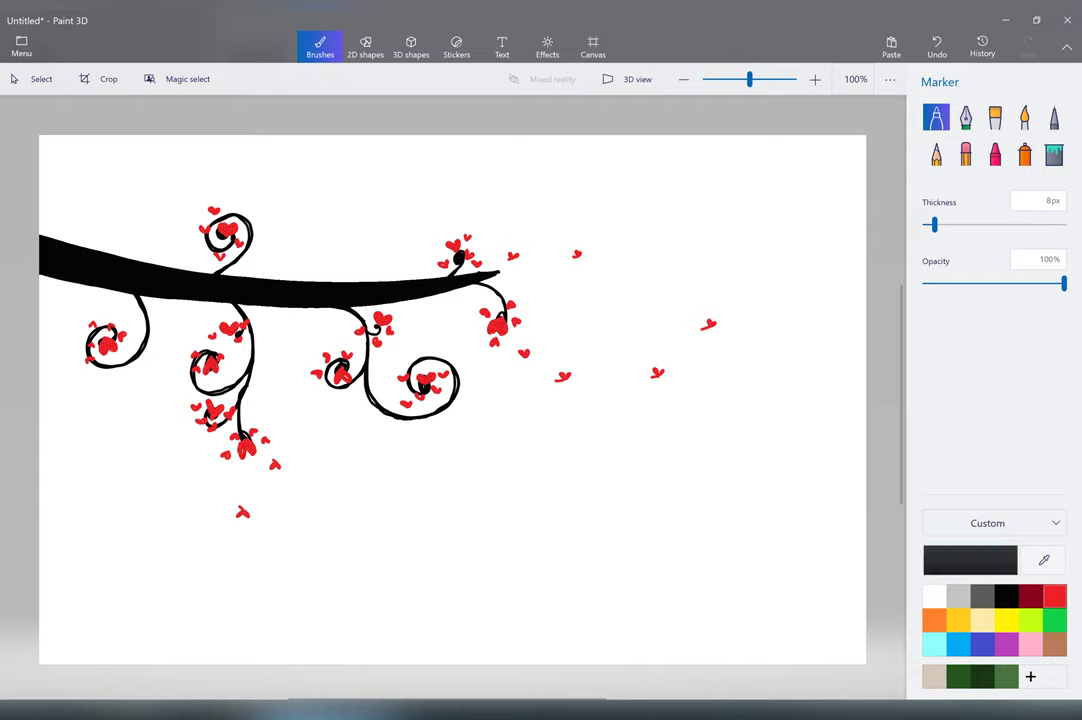
drag(935, 225, 928, 225)
mouse_move(355, 243)
mouse_down()
mouse_move(362, 280)
mouse_move(356, 240)
mouse_move(366, 252)
mouse_move(378, 240)
mouse_move(390, 249)
mouse_move(365, 275)
mouse_move(401, 268)
mouse_up()
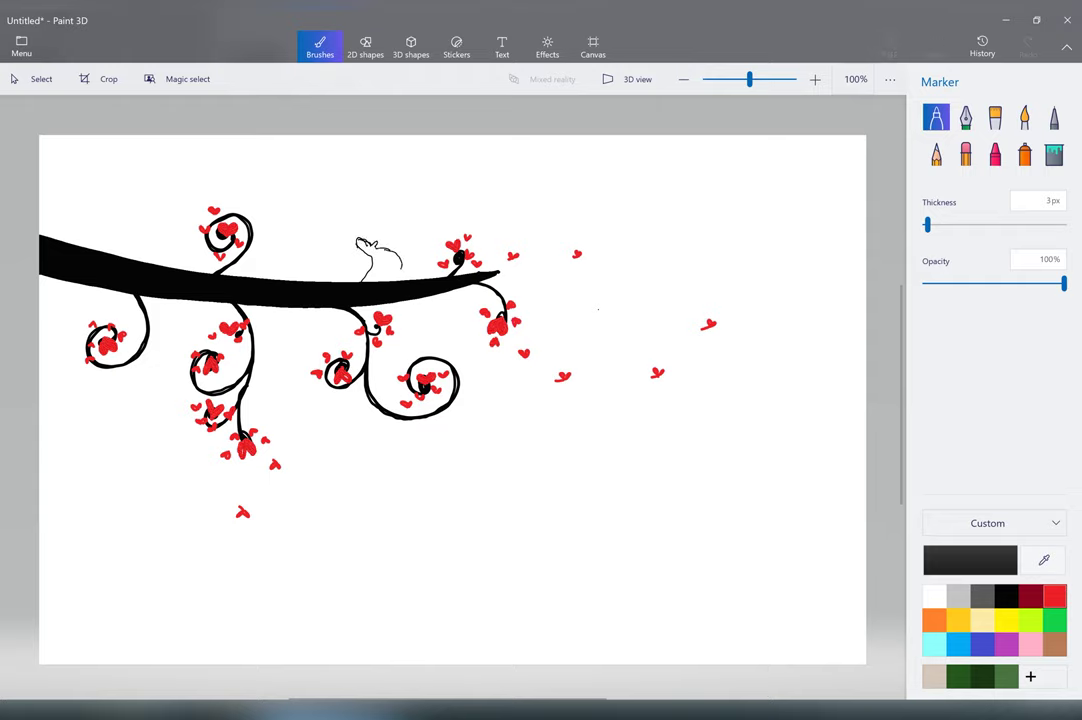
mouse_move(385, 250)
mouse_down()
mouse_move(370, 264)
mouse_move(402, 257)
mouse_up()
drag(371, 269, 373, 281)
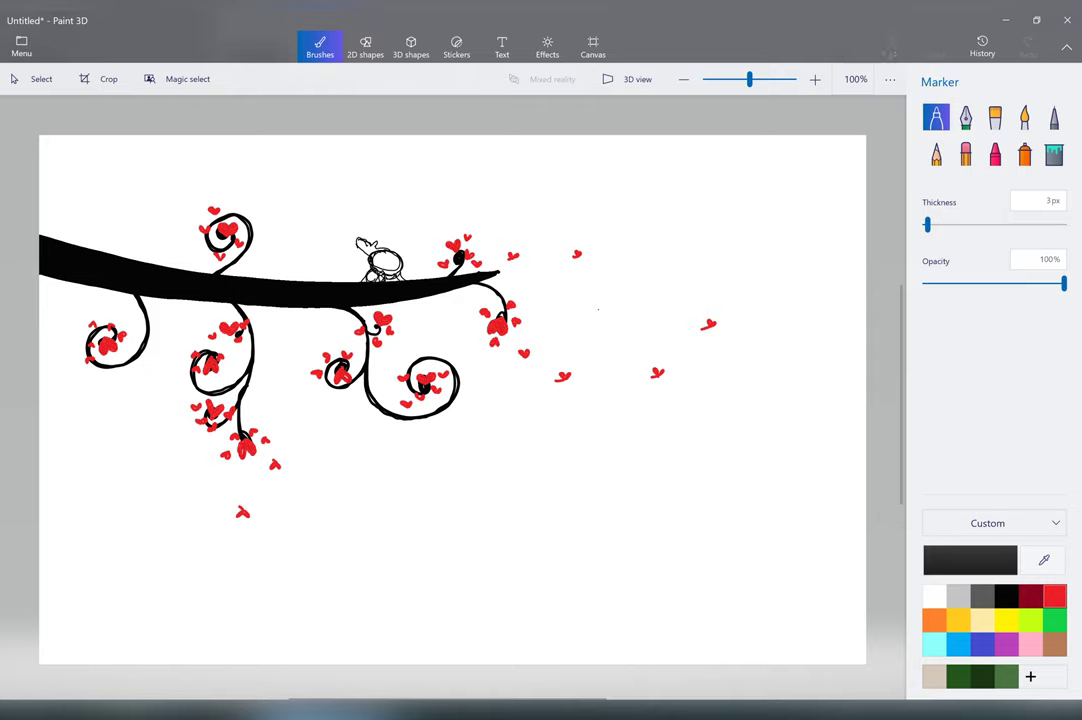
Fill the mouse's head, body, legs and the gaps between them with solid black.
click(1054, 154)
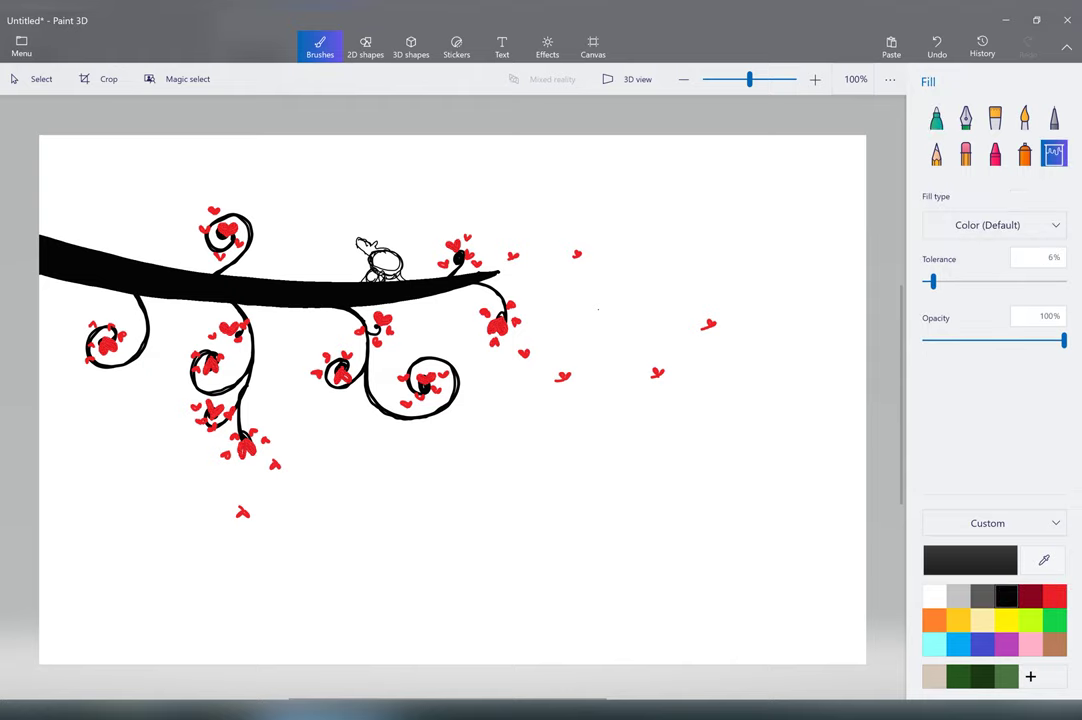
click(970, 560)
click(611, 497)
click(366, 245)
click(385, 261)
click(372, 268)
click(371, 273)
click(396, 272)
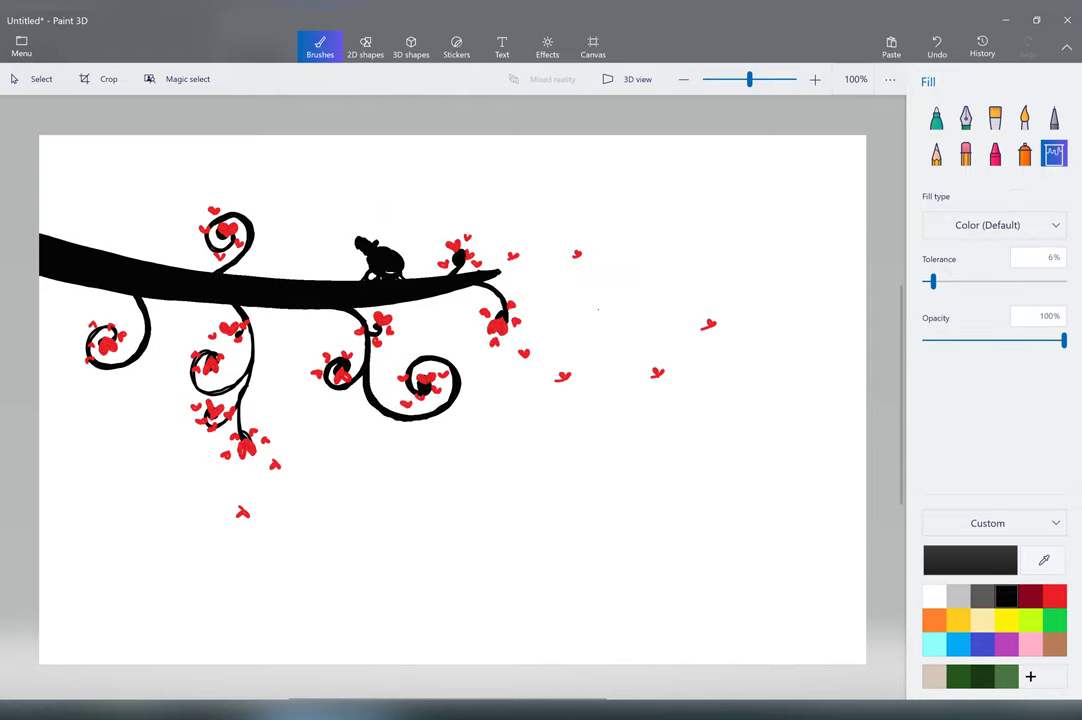
click(369, 277)
click(389, 275)
click(397, 277)
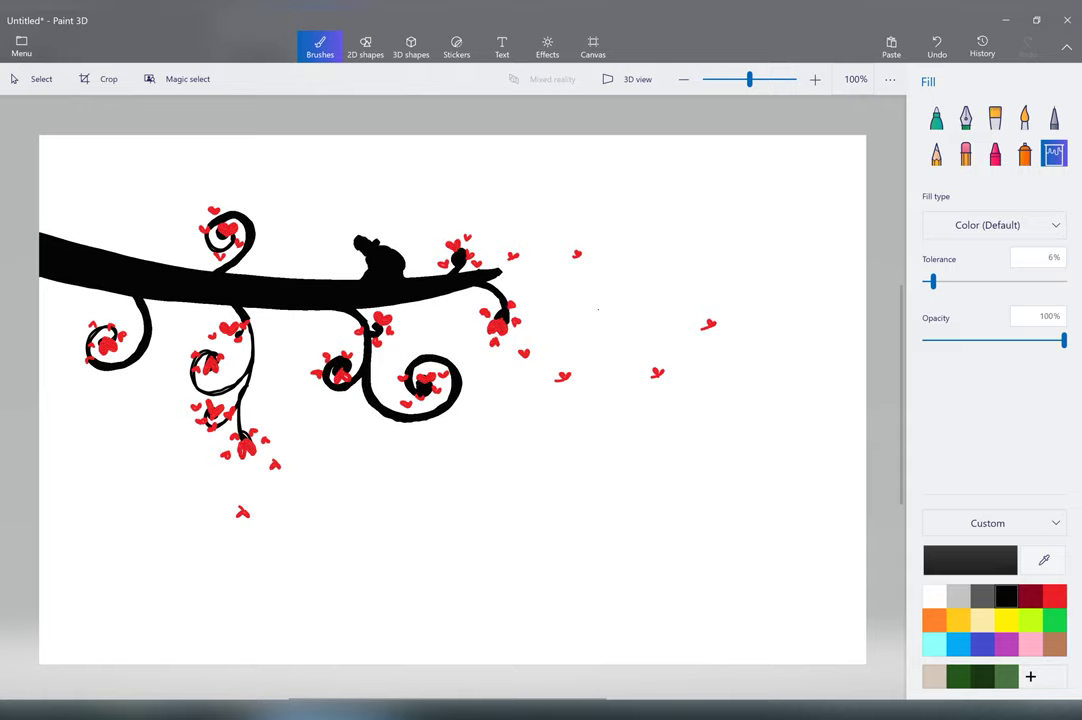
Refine the mouse's silhouette with the 3 px Marker and carve out the gap beneath its belly in white.
click(936, 118)
click(598, 309)
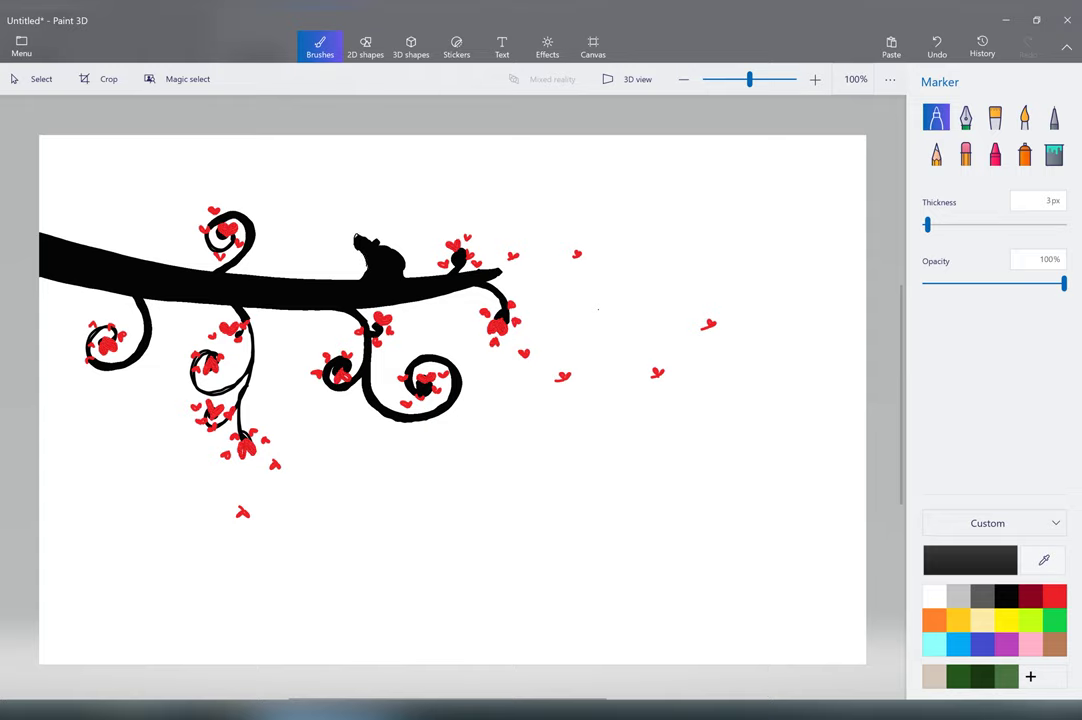
click(934, 596)
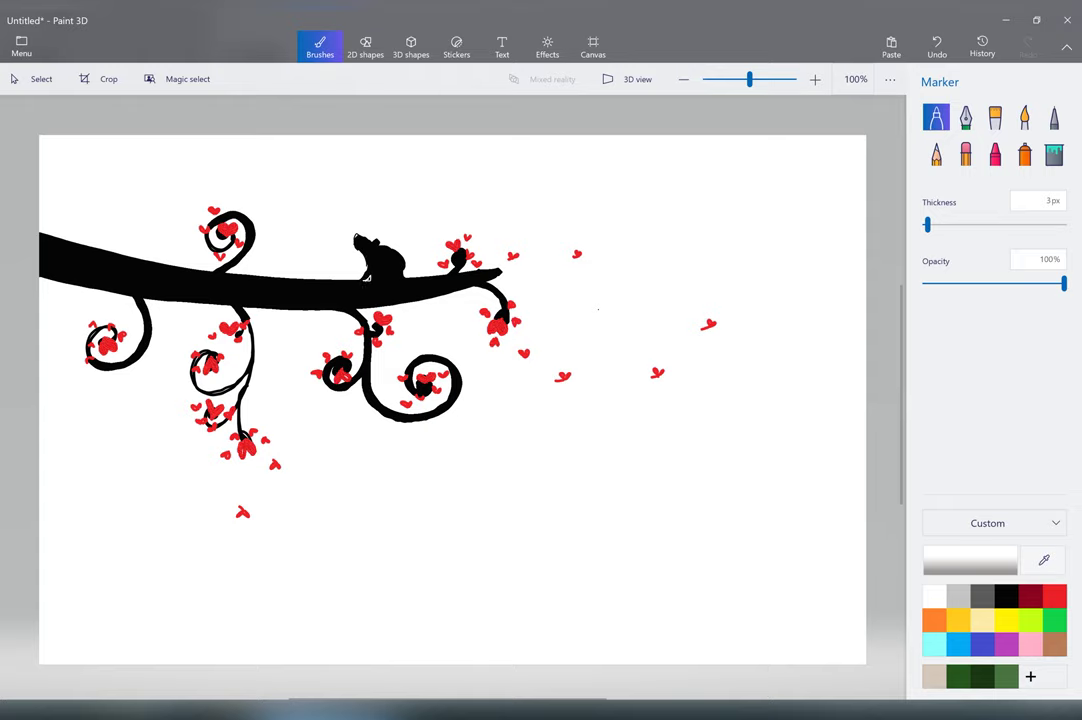
mouse_move(371, 279)
mouse_down()
mouse_move(393, 279)
mouse_move(373, 280)
mouse_up()
Fill the gap by the mouse's front legs with white.
click(1053, 152)
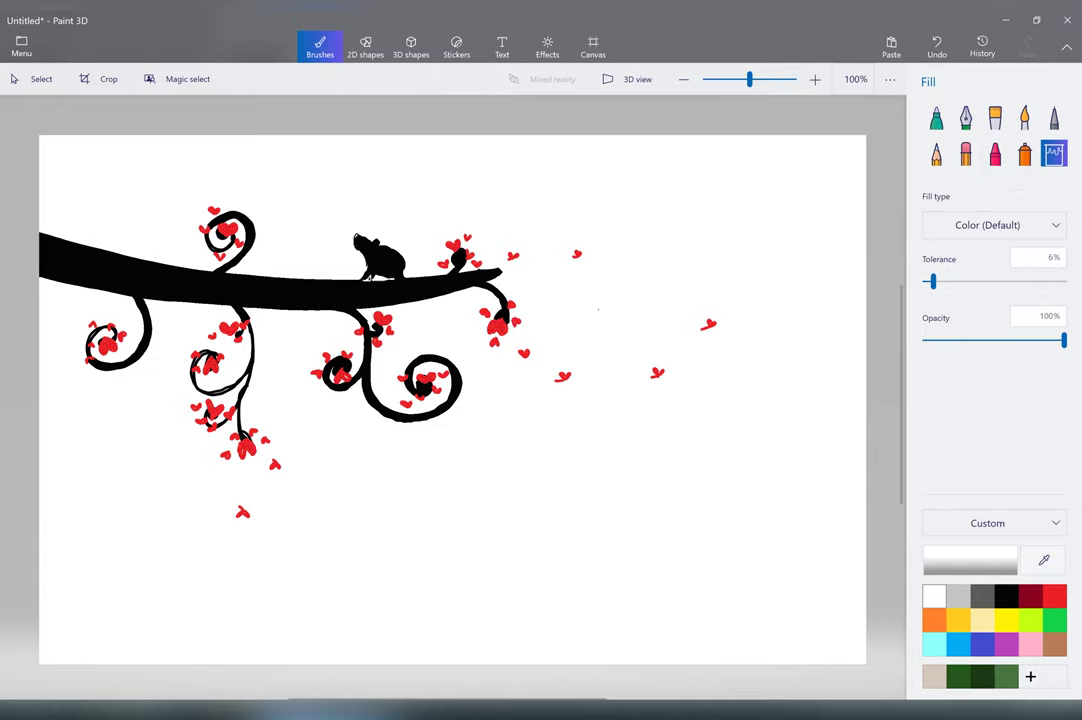
click(815, 79)
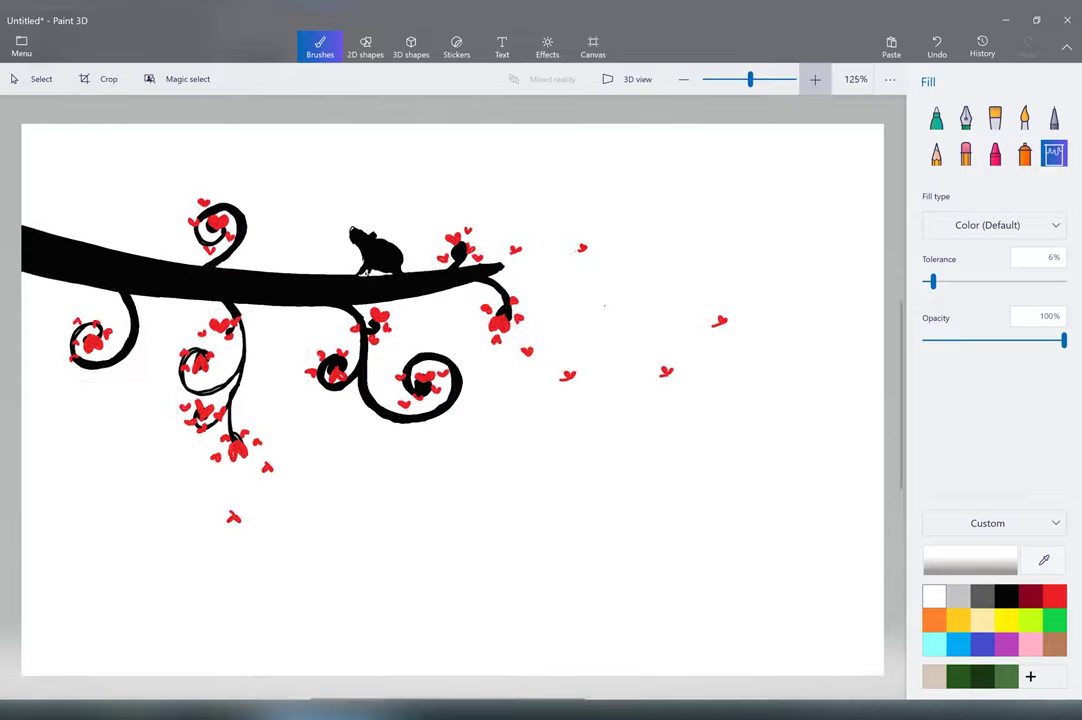
click(815, 79)
scroll(450, 400, up, 5)
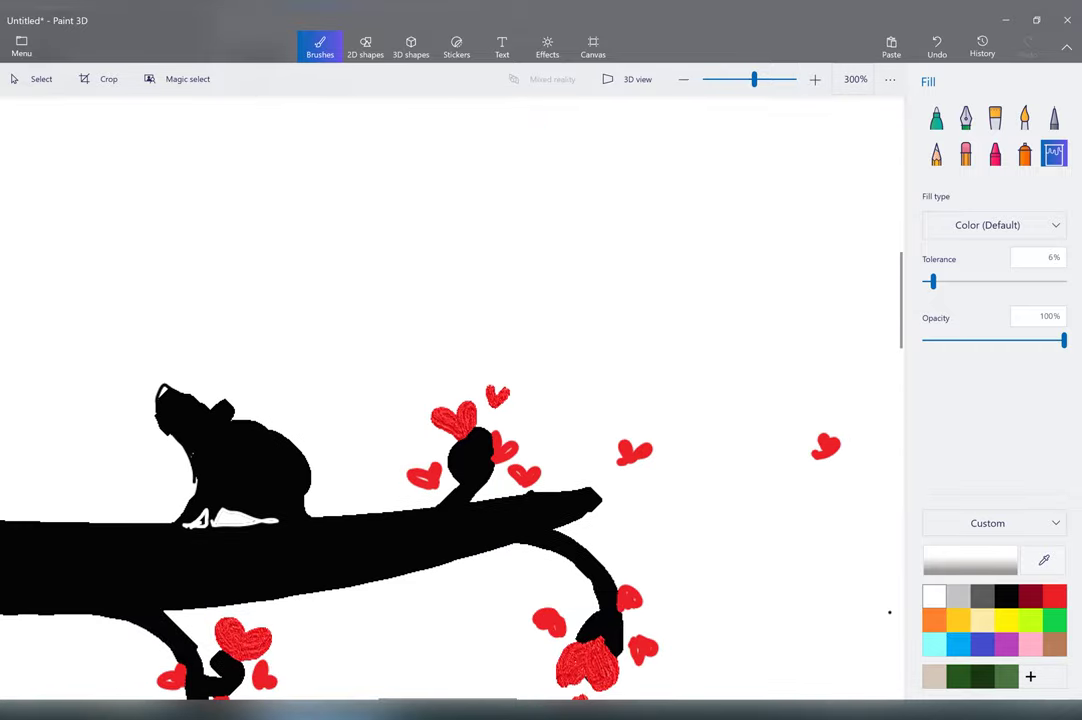
click(205, 520)
Fill in the mouse's snout with the 3 px black Marker and trim its nose and ear in white.
click(936, 118)
click(1006, 597)
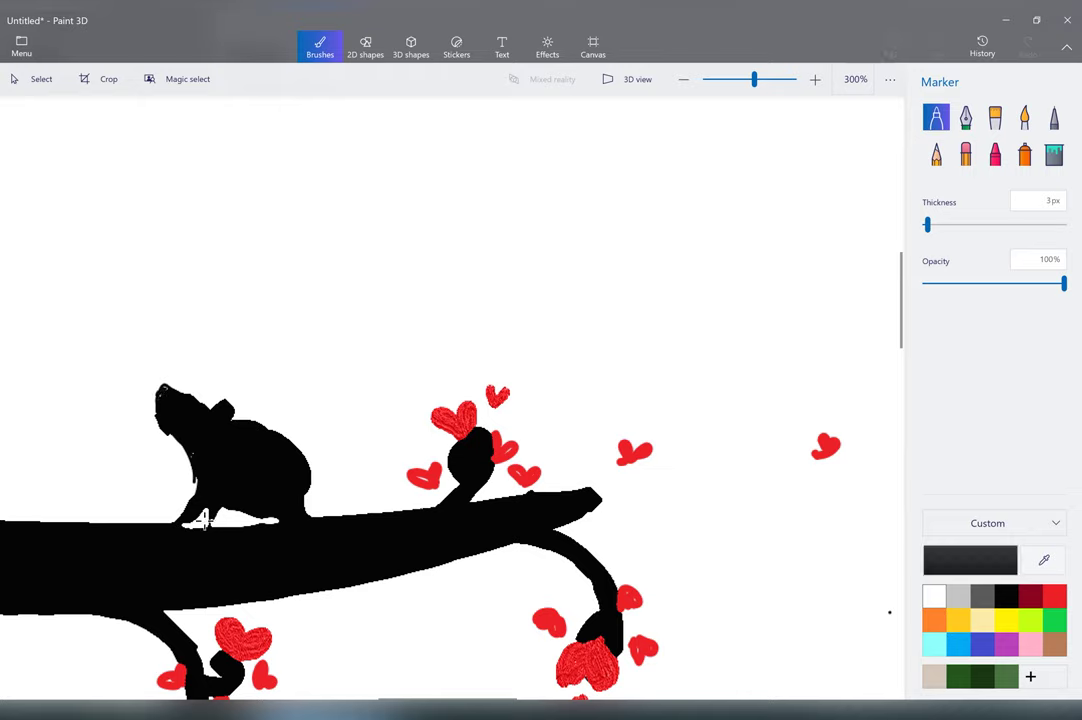
click(934, 597)
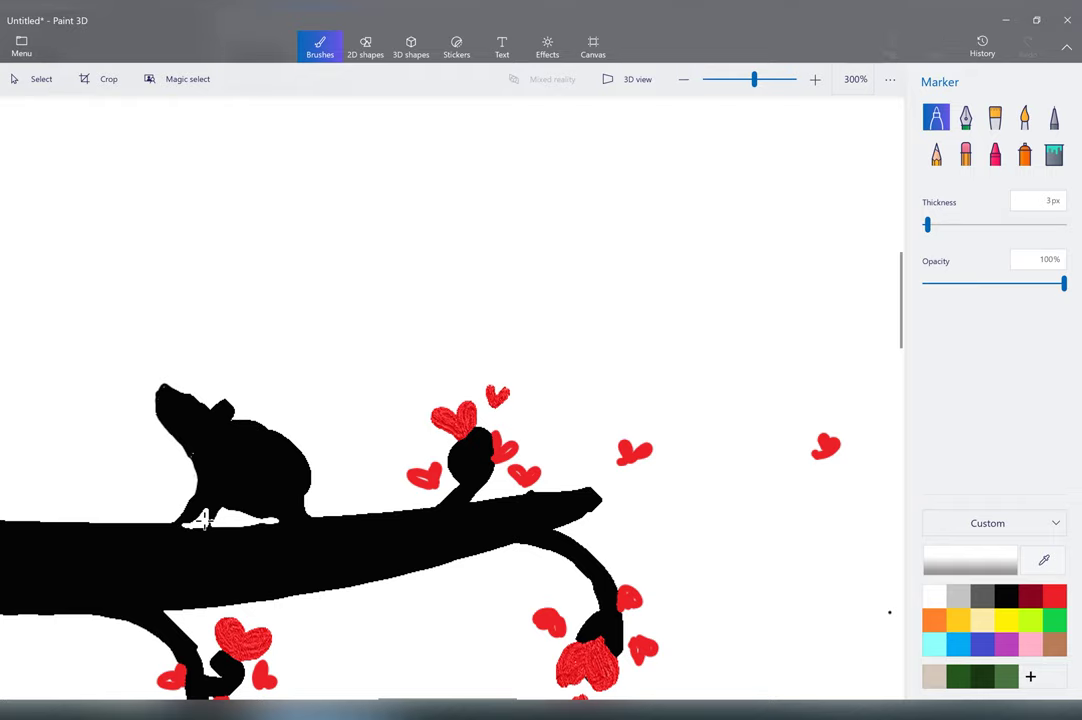
drag(170, 387, 159, 386)
drag(230, 402, 233, 414)
Shape the mouse's hind foot and front legs in black and clean up the gap beneath its belly.
click(985, 596)
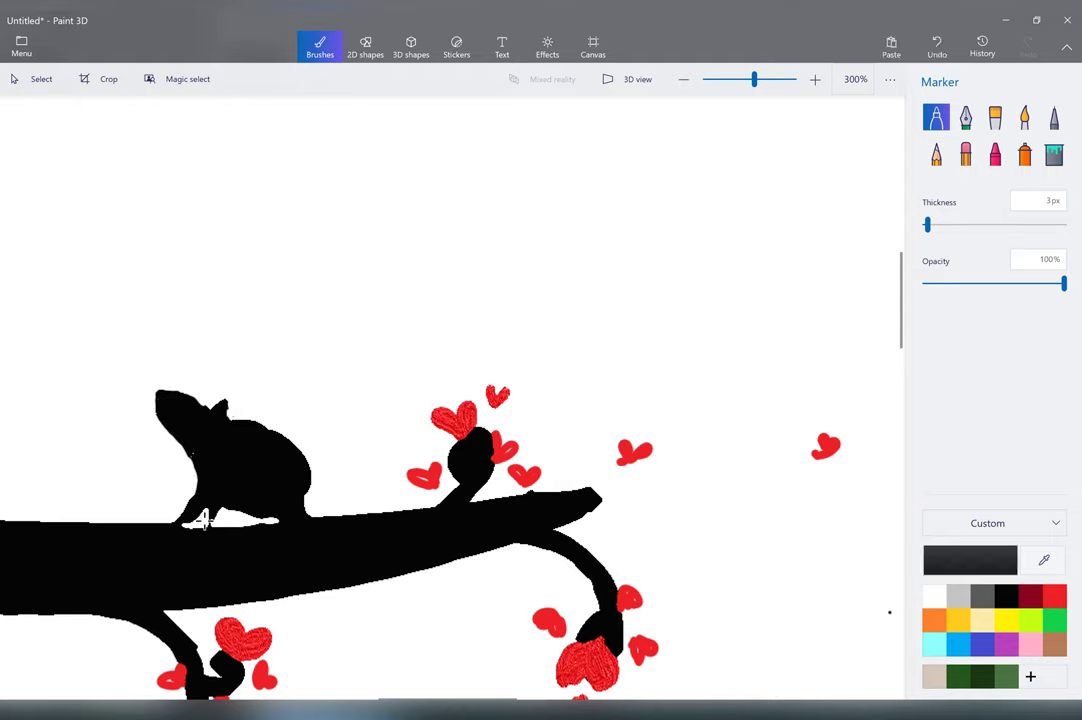
mouse_move(204, 521)
mouse_down()
mouse_move(186, 526)
mouse_move(205, 521)
mouse_up()
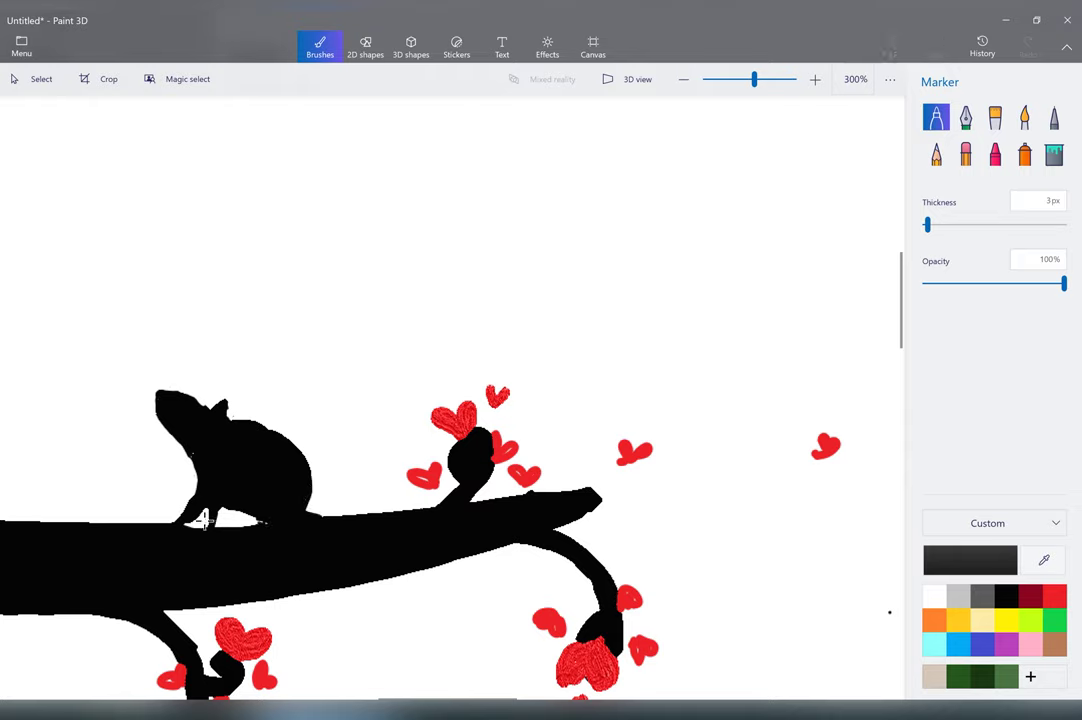
drag(203, 517, 205, 521)
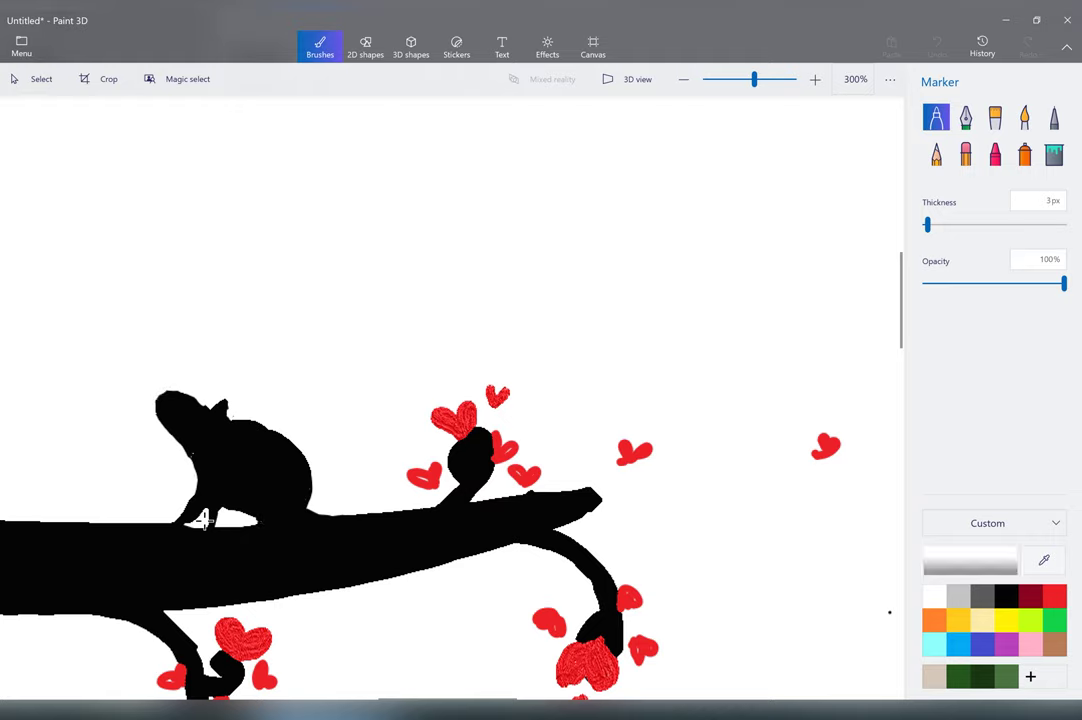
drag(203, 519, 205, 520)
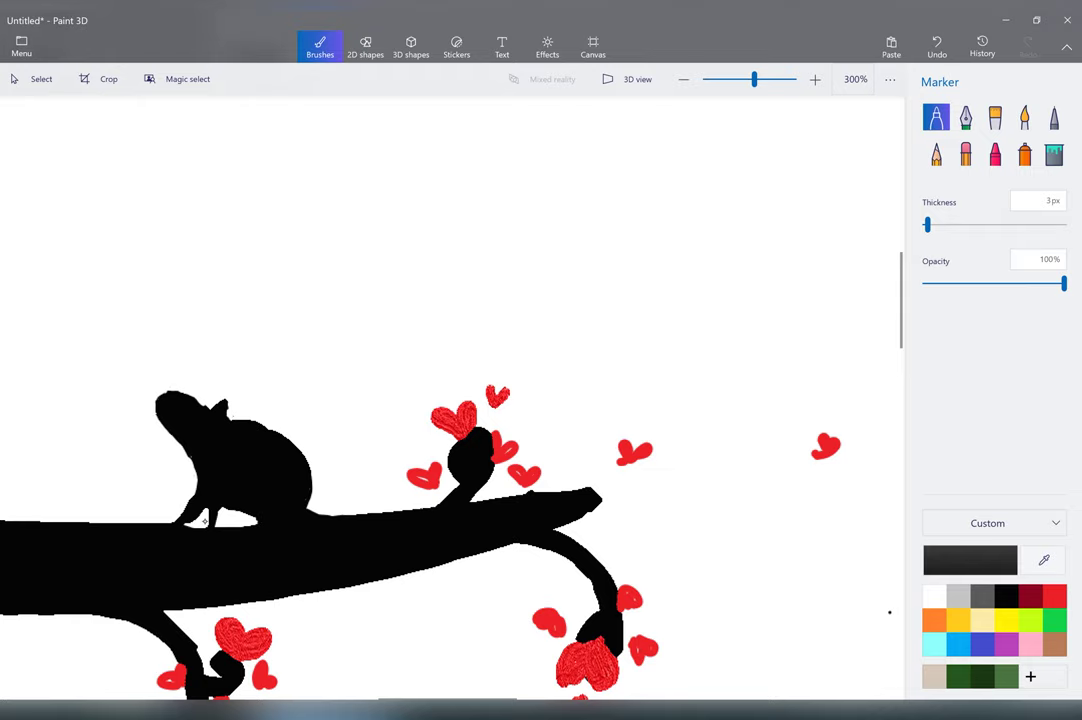
Flatten the top of the mouse's head in white and redraw a small rounded ear in black.
click(934, 596)
mouse_move(227, 399)
mouse_down()
mouse_move(229, 412)
mouse_move(211, 406)
mouse_move(227, 413)
mouse_move(157, 405)
mouse_move(195, 399)
mouse_up()
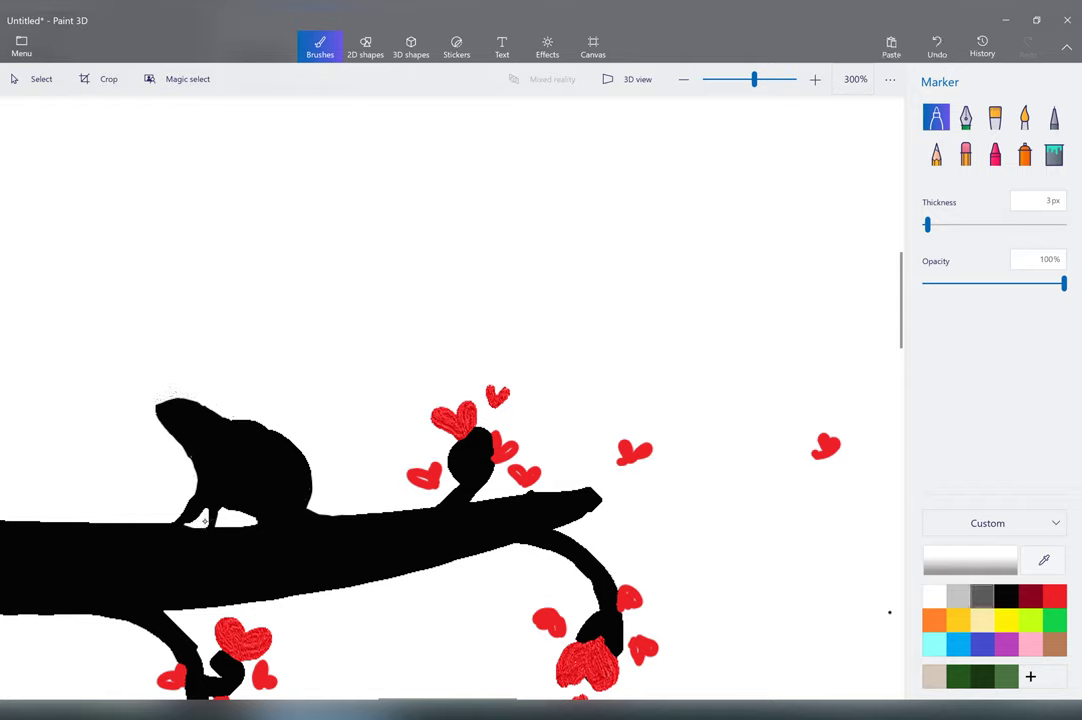
click(983, 597)
drag(210, 409, 219, 412)
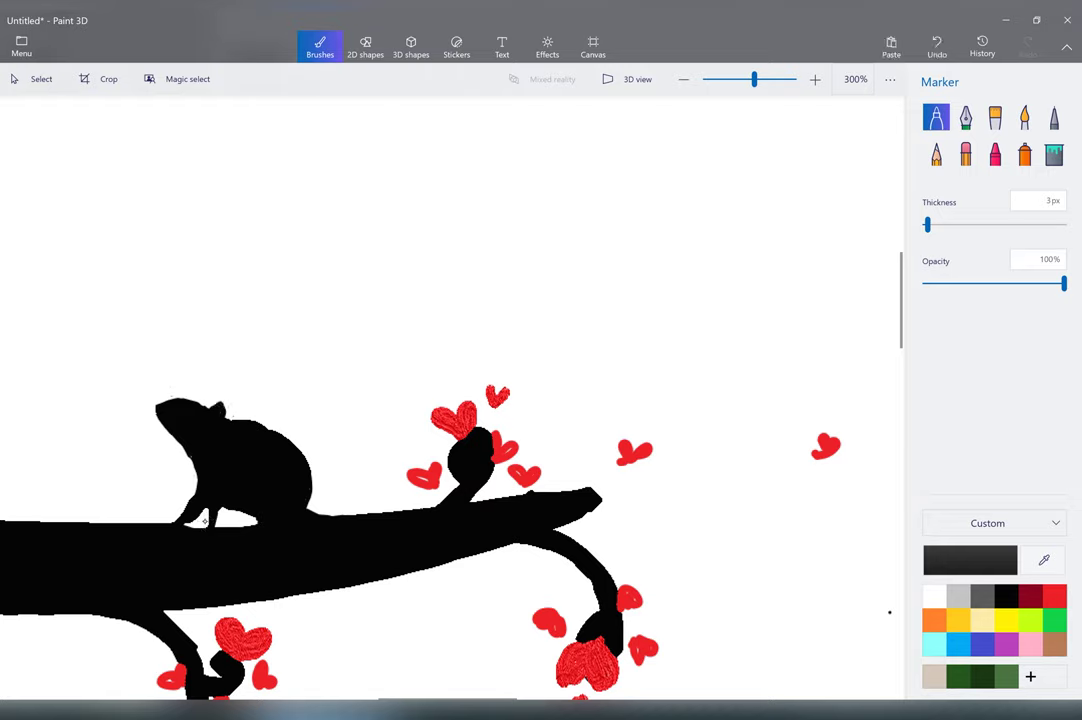
click(203, 520)
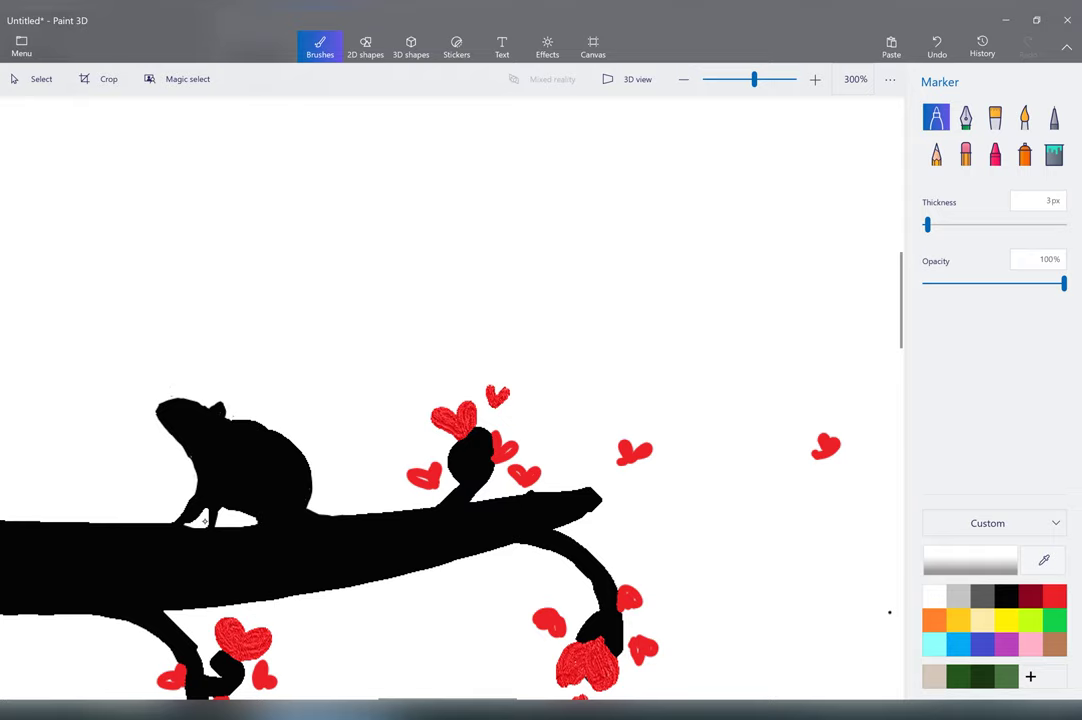
Draw a small pointed black twig on the branch's upper edge in front of the mouse.
click(1006, 596)
mouse_move(18, 522)
mouse_down()
mouse_move(49, 522)
mouse_move(38, 517)
mouse_move(55, 504)
mouse_move(46, 519)
mouse_up()
scroll(204, 520, down, 6)
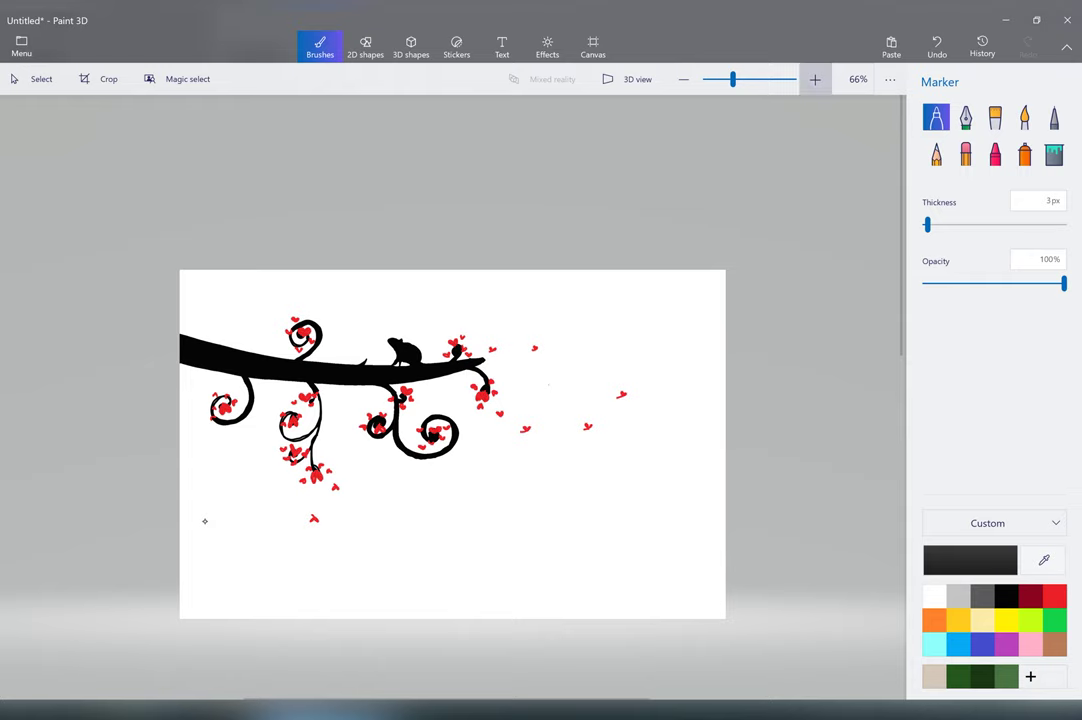
scroll(204, 520, up, 3)
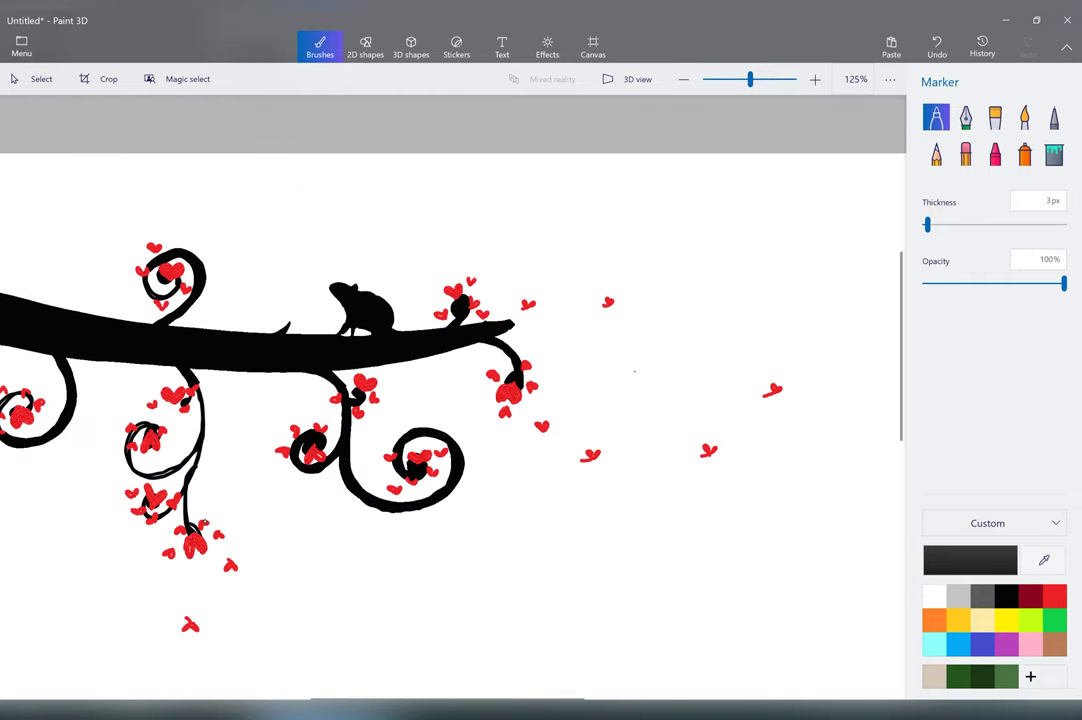
scroll(204, 520, up, 4)
click(204, 521)
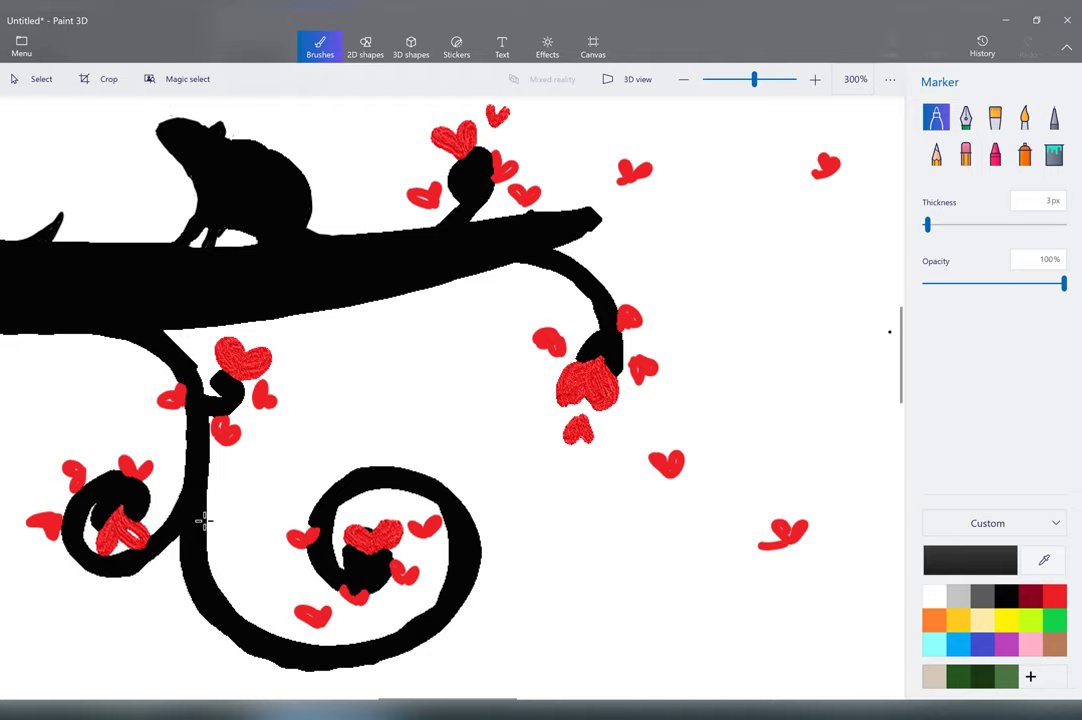
scroll(205, 521, down, 2)
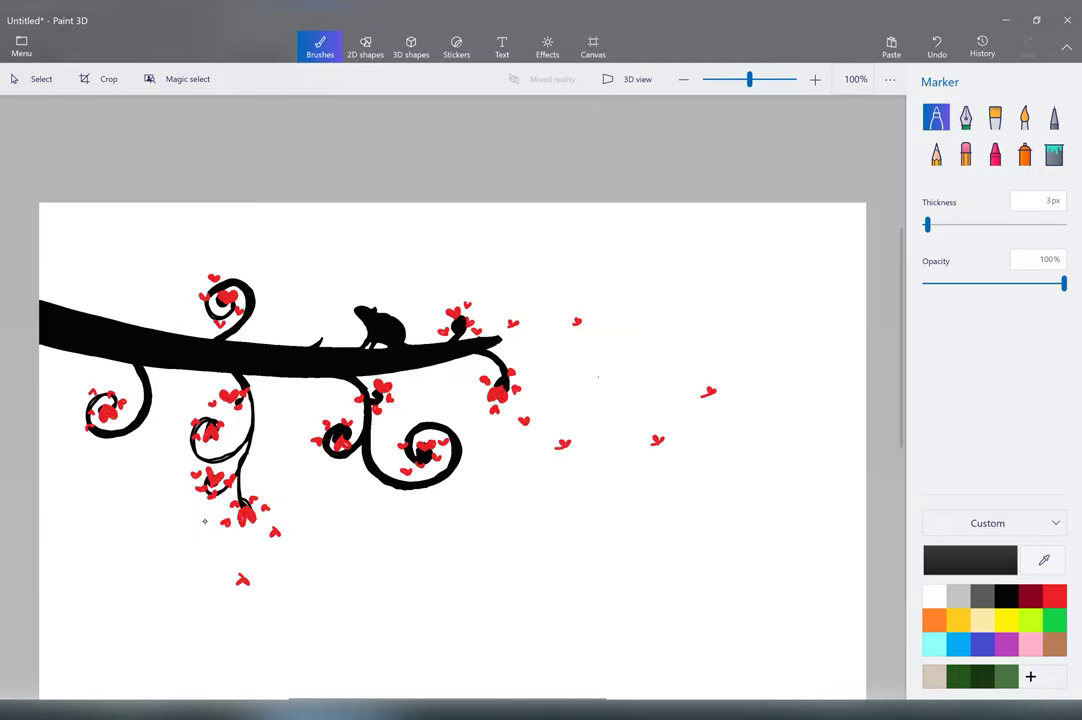
key(ctrl+minus)
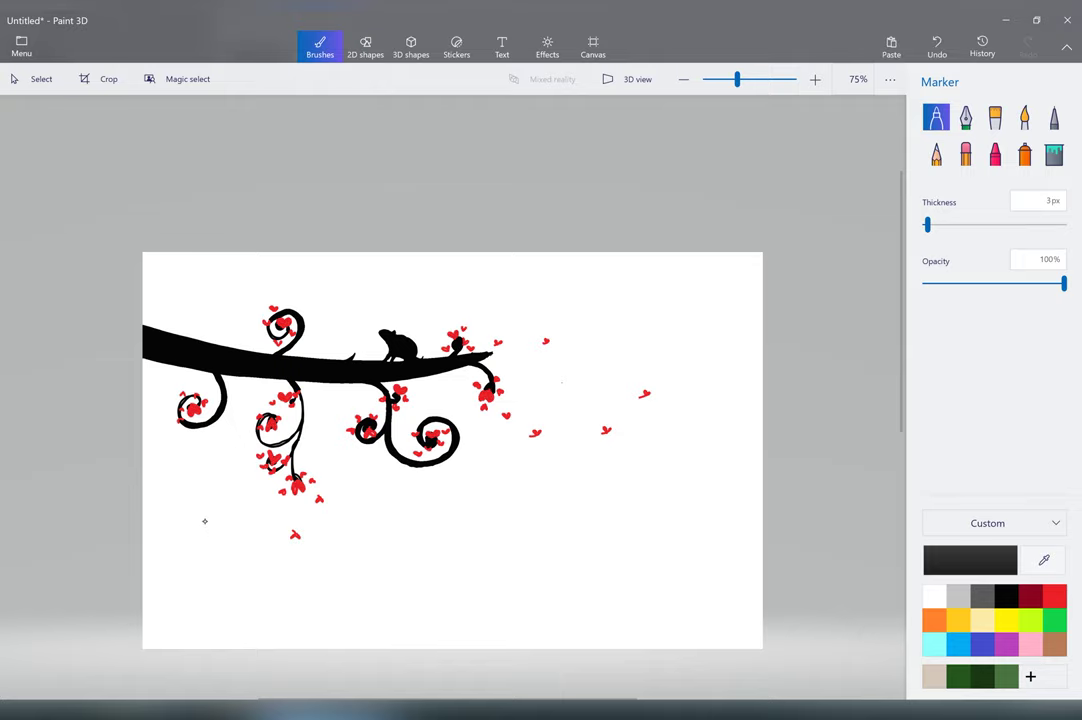
Try a large circle with a 10 px black outline around the branch, nearly as tall as the canvas.
click(366, 46)
click(936, 189)
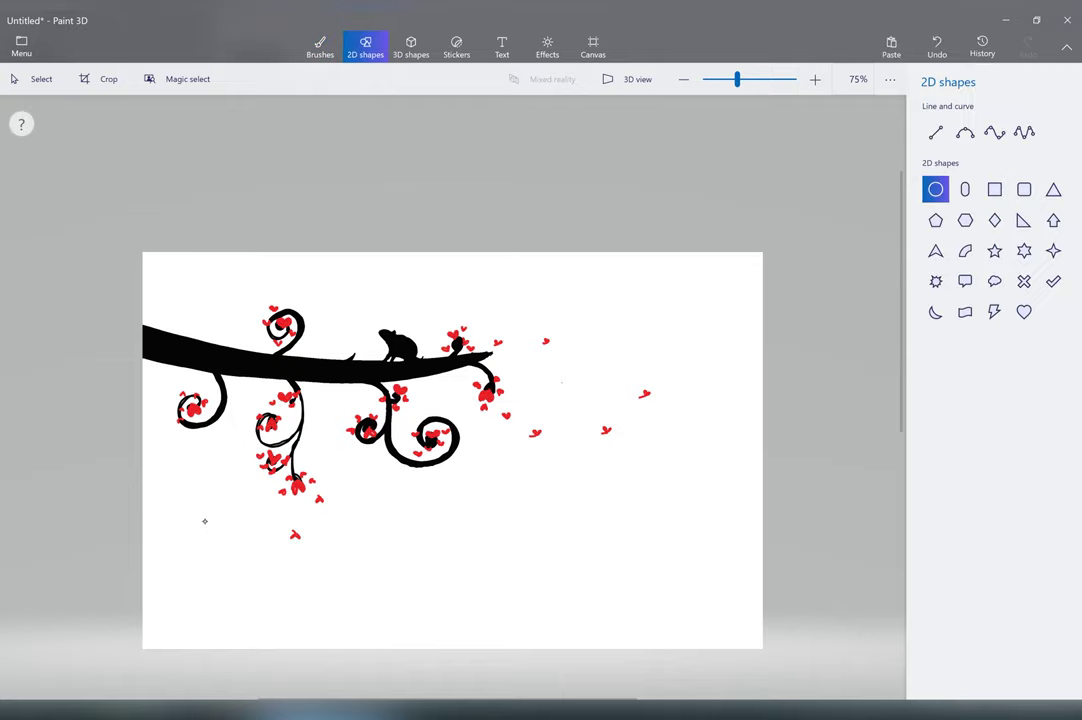
drag(244, 307, 576, 643)
mouse_move(410, 284)
mouse_down()
mouse_move(400, 285)
mouse_move(409, 284)
mouse_up()
drag(410, 475, 335, 399)
drag(502, 567, 560, 629)
mouse_move(365, 431)
mouse_down()
mouse_move(377, 474)
mouse_move(373, 449)
mouse_up()
drag(567, 249, 560, 257)
drag(369, 453, 377, 442)
Align the large circle with the canvas's upper edge, place it, and undo it.
mouse_move(204, 521)
mouse_down()
mouse_move(184, 521)
mouse_move(203, 521)
mouse_up()
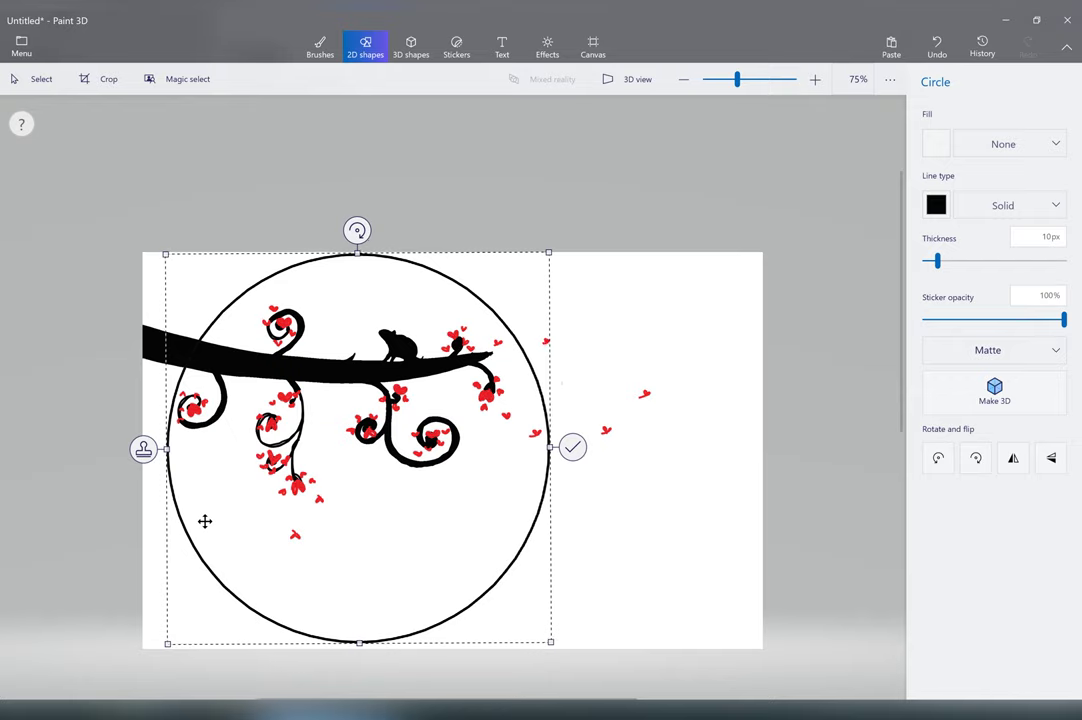
drag(204, 521, 184, 518)
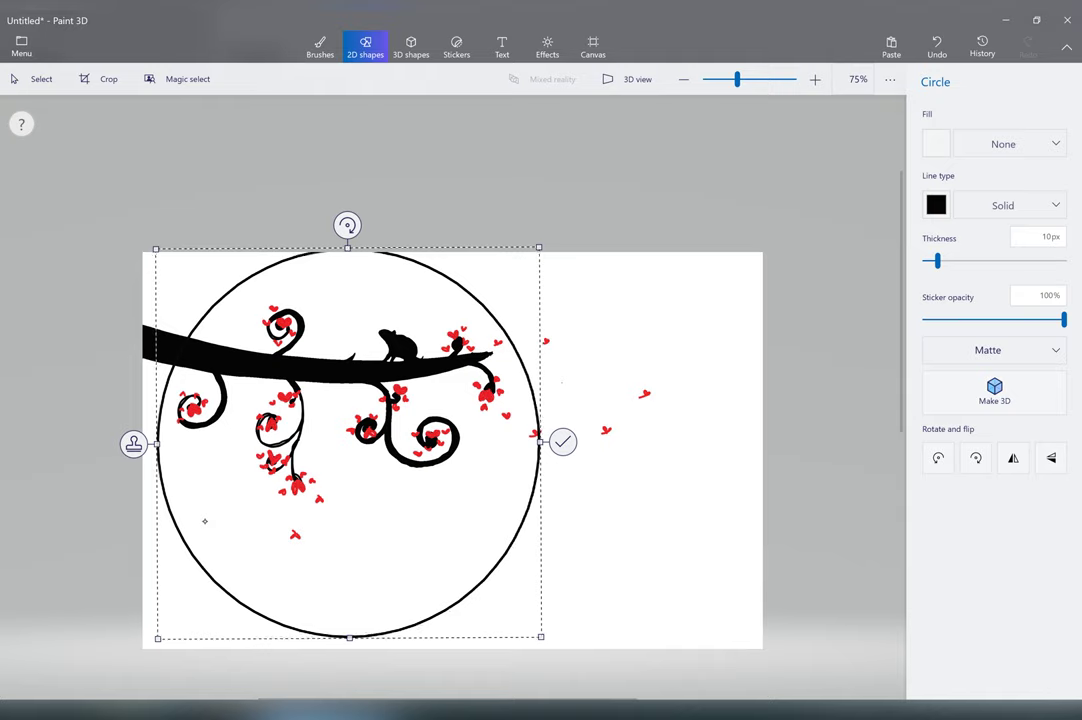
drag(204, 520, 204, 522)
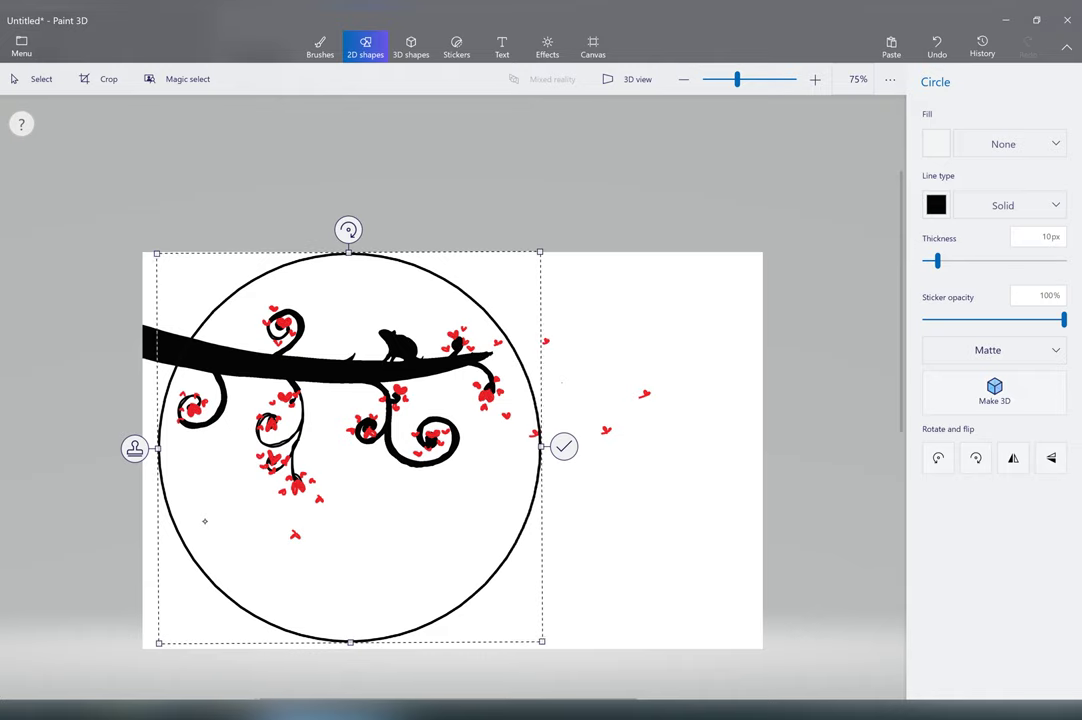
click(564, 446)
key(ctrl+z)
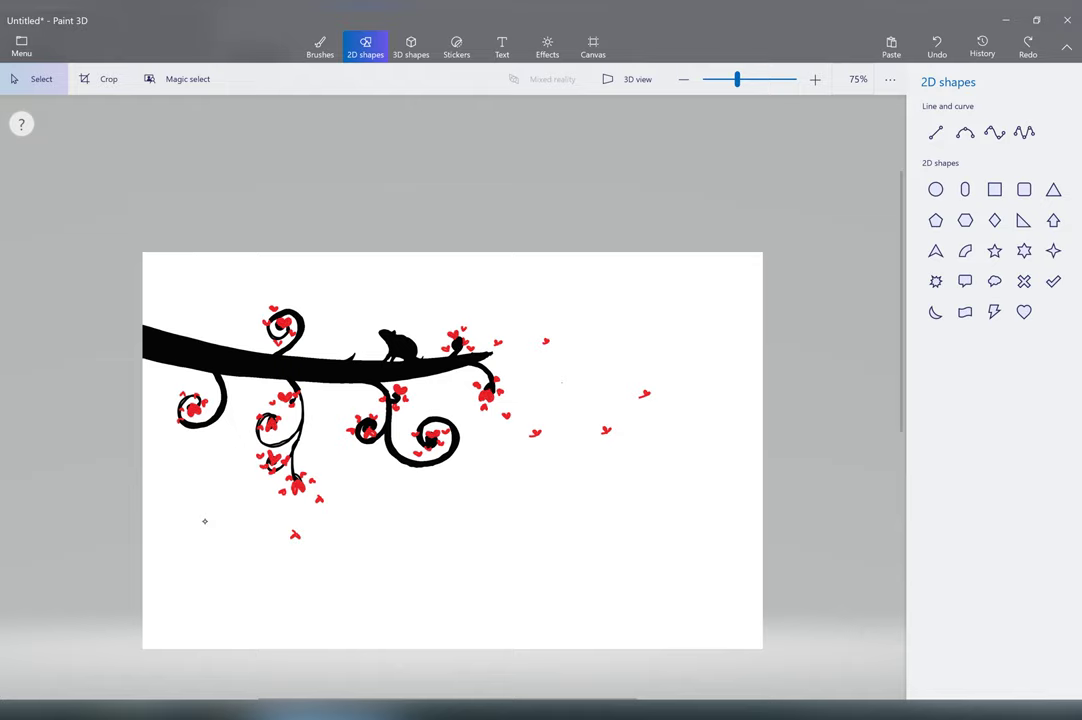
Draw a small flat ellipse below the drifting hearts and fill it with red.
click(935, 189)
drag(591, 546, 648, 588)
click(674, 566)
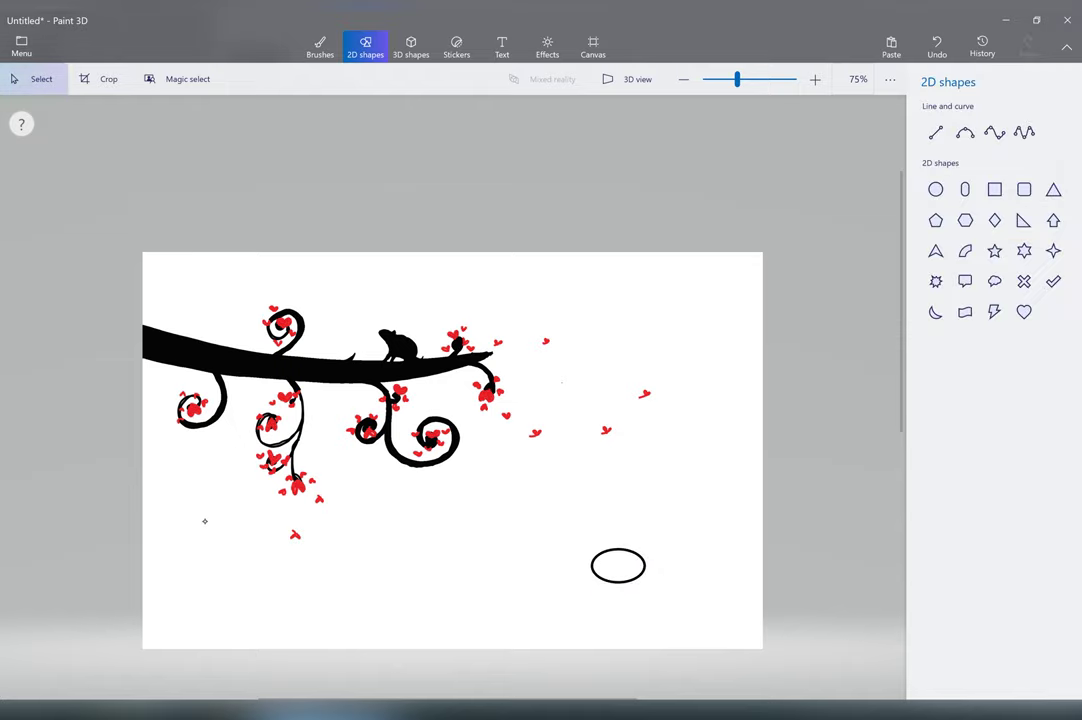
click(320, 47)
click(1054, 154)
click(1055, 596)
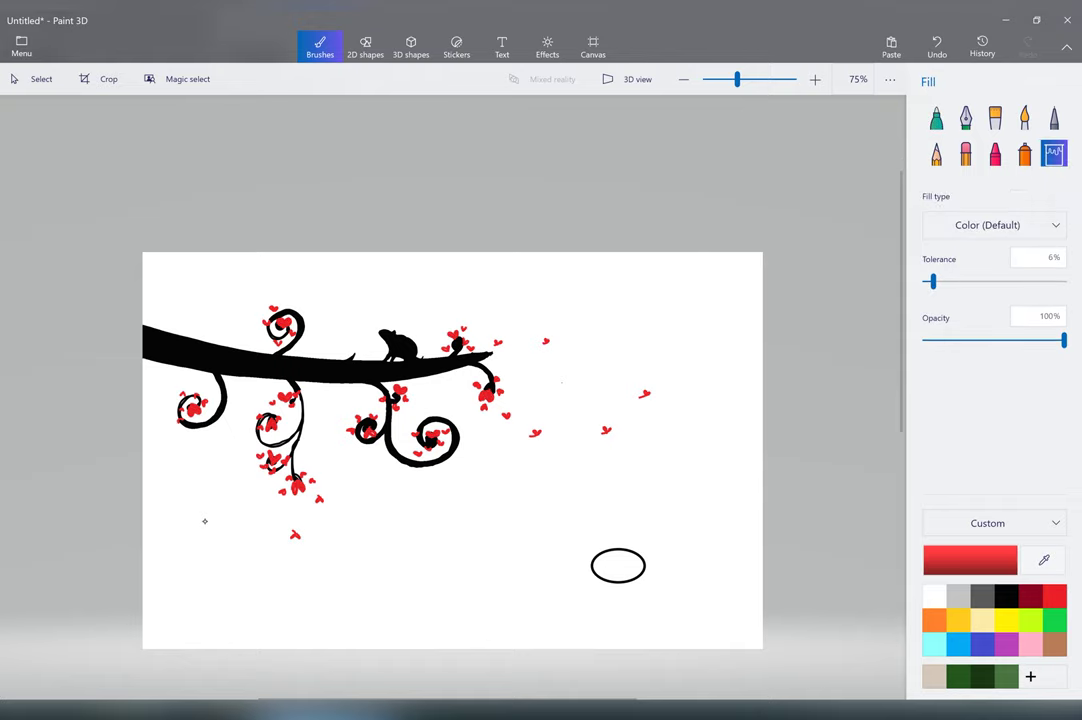
click(618, 566)
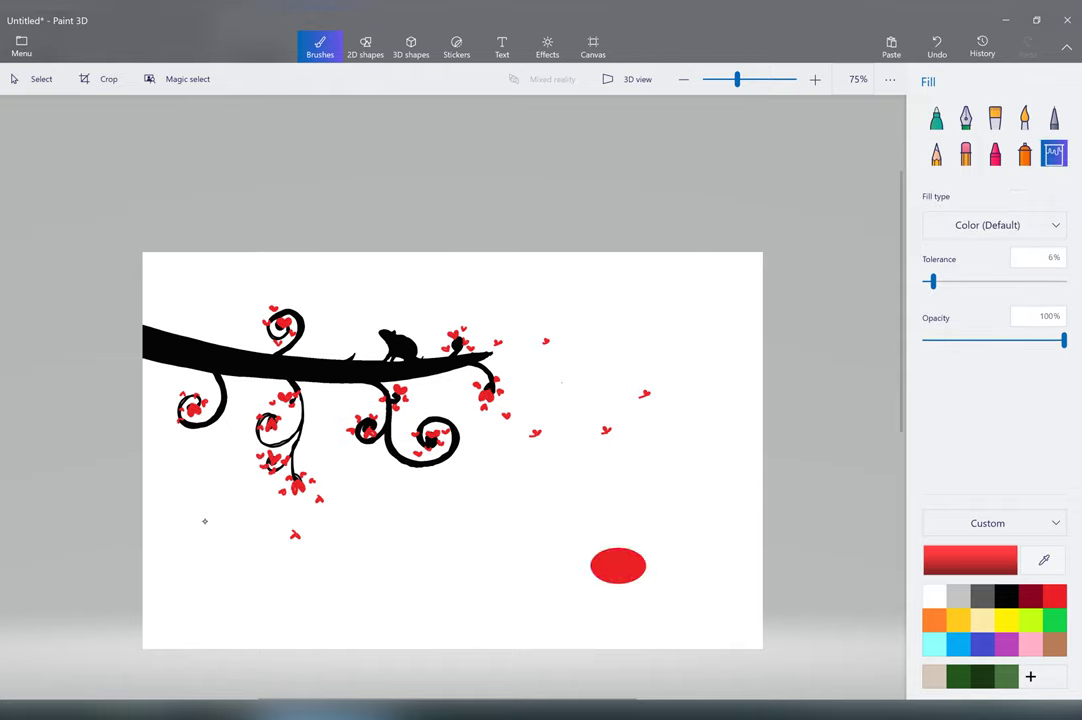
Place a slightly offset, unfilled ellipse with a 7 px black outline over the red ellipse.
click(365, 47)
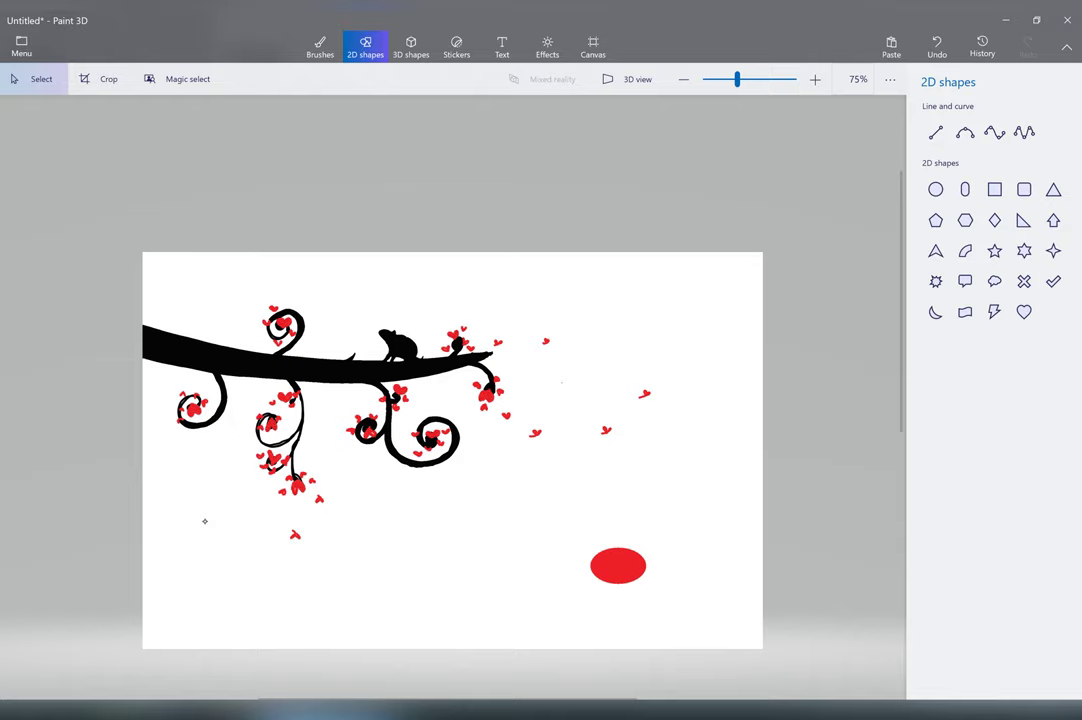
click(935, 189)
mouse_move(596, 547)
mouse_down()
mouse_move(613, 574)
mouse_move(666, 590)
mouse_move(622, 566)
mouse_up()
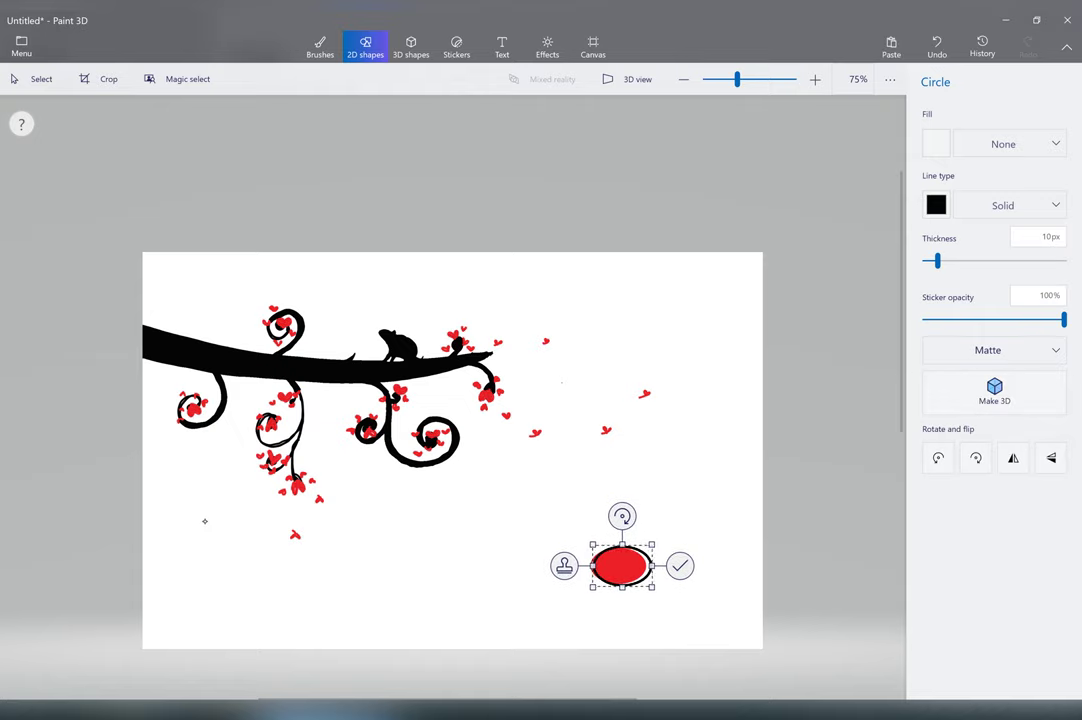
drag(937, 261, 933, 261)
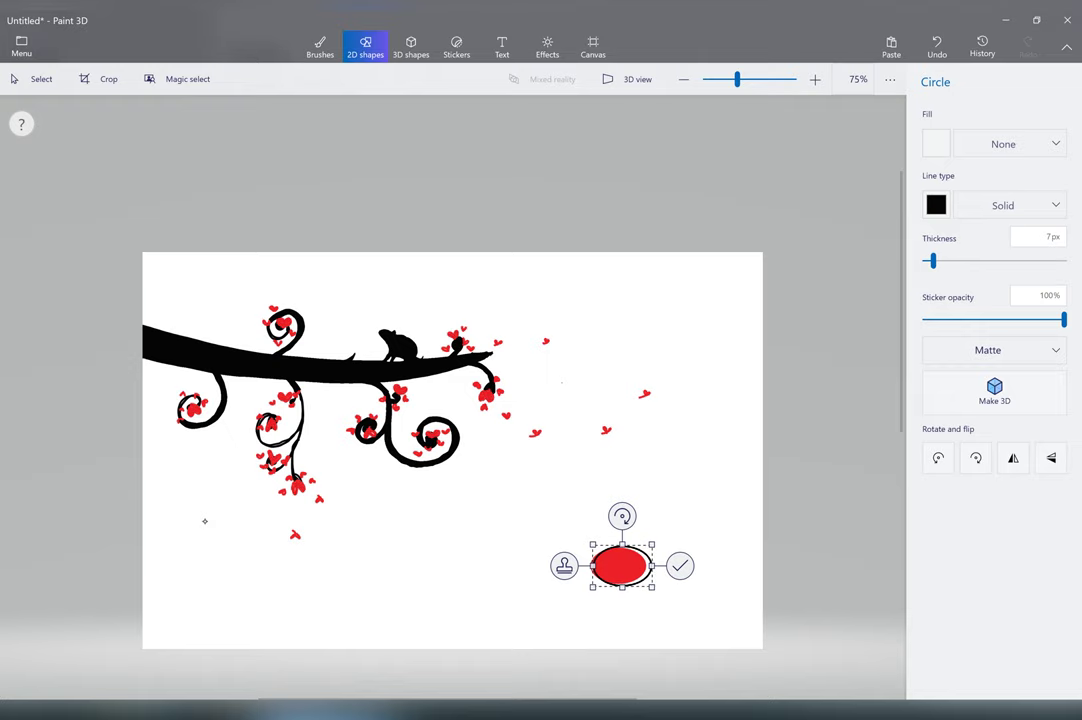
click(204, 520)
Draw curved vertical ribs across the red lantern with a 6 px black Marker.
key(b)
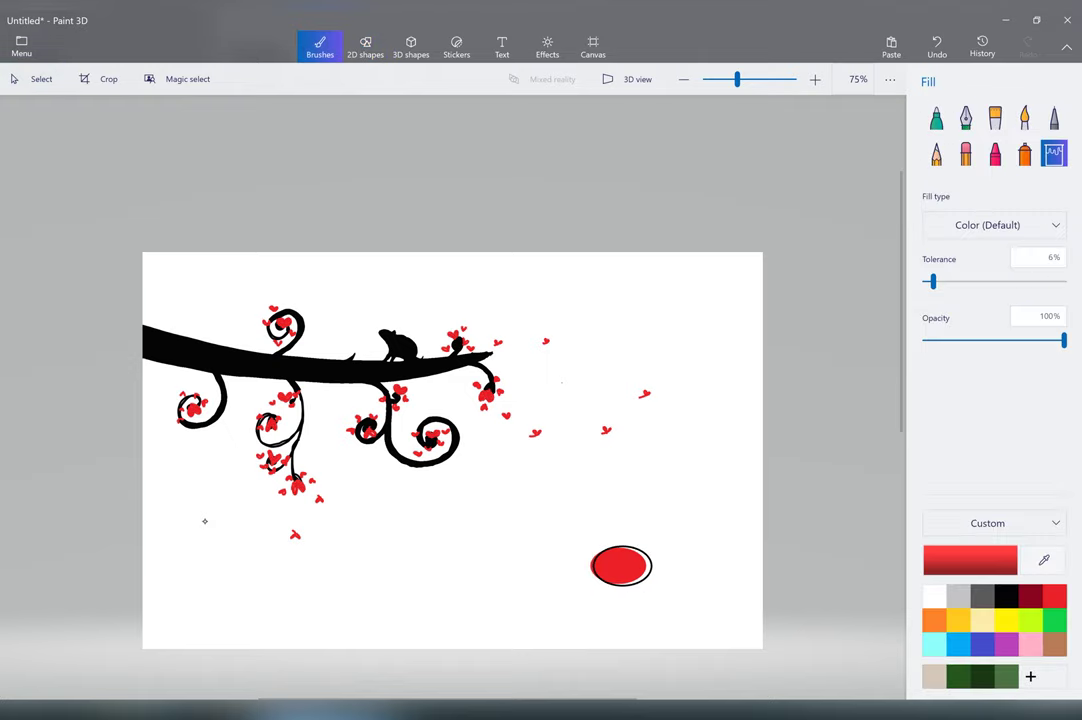
key(m)
click(205, 521)
key(ctrl+z)
key(ctrl+y)
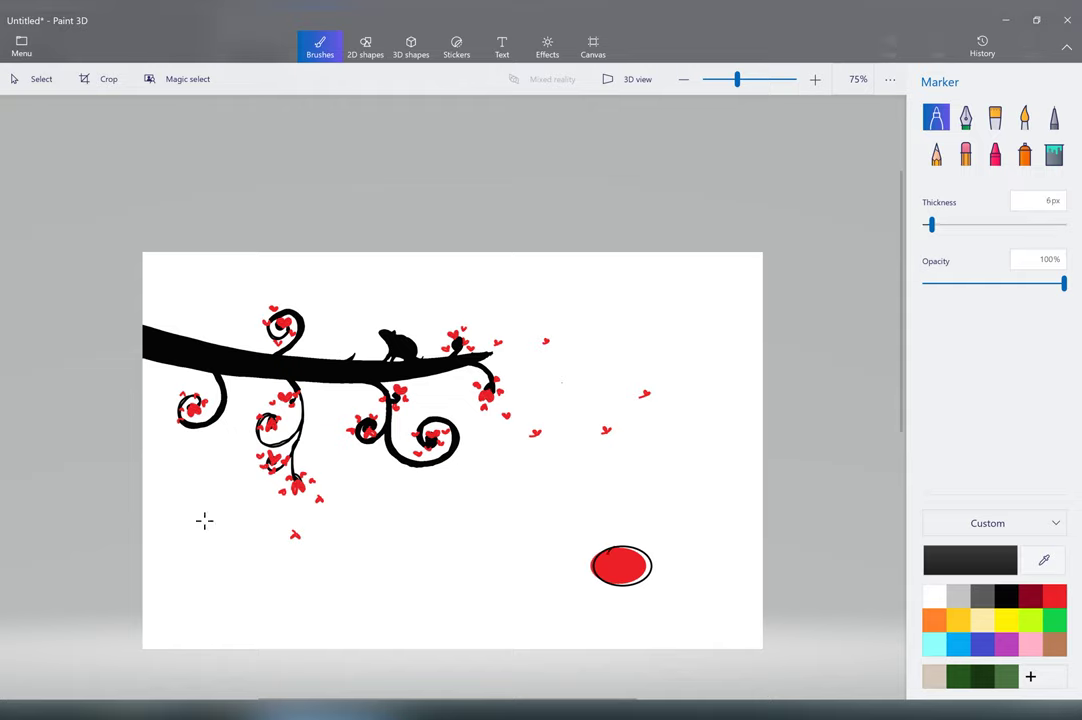
key(ctrl+y)
key(ctrl+y)
key(ctrl+y)
key(ctrl+y)
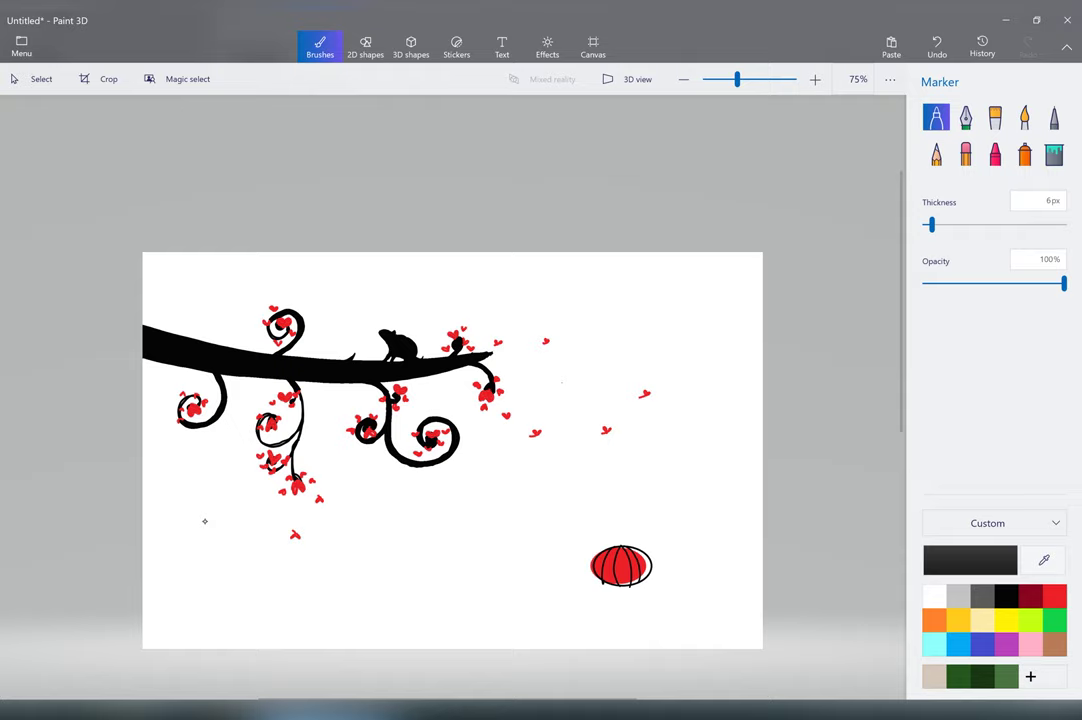
Add black caps above and below the lantern, with a dark red tassel and hanging string.
drag(616, 584, 632, 589)
drag(622, 588, 632, 592)
drag(614, 546, 629, 546)
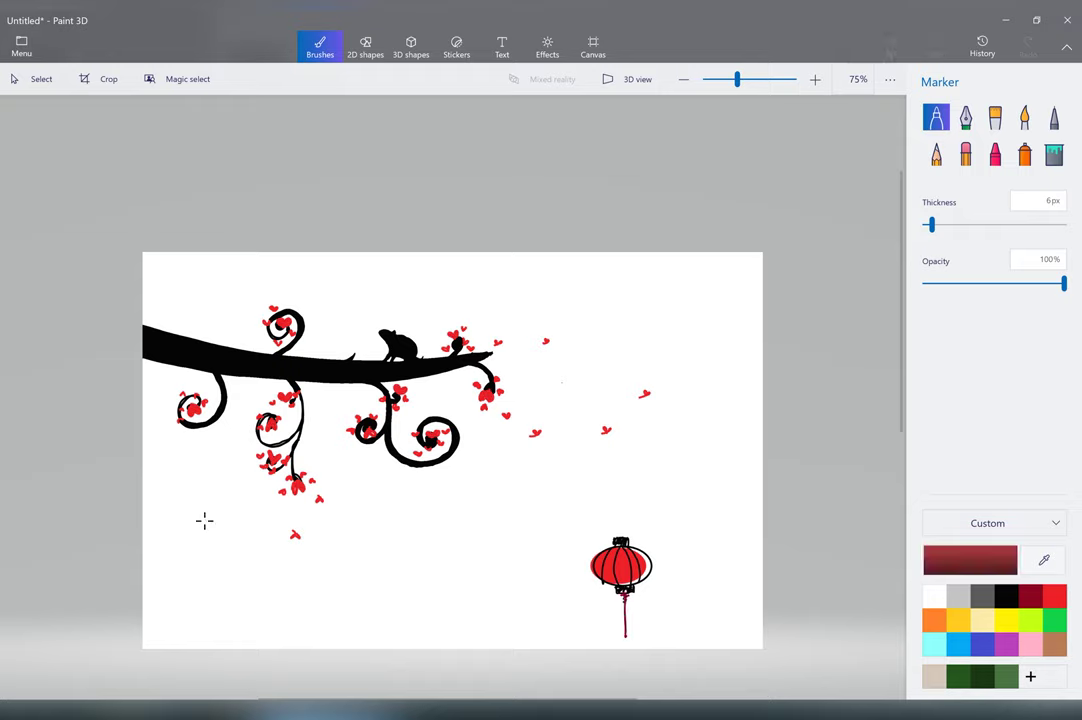
drag(620, 533, 621, 496)
Cut out the lantern with Magic select and hang it below the curl nearest the branch's thick end.
click(99, 79)
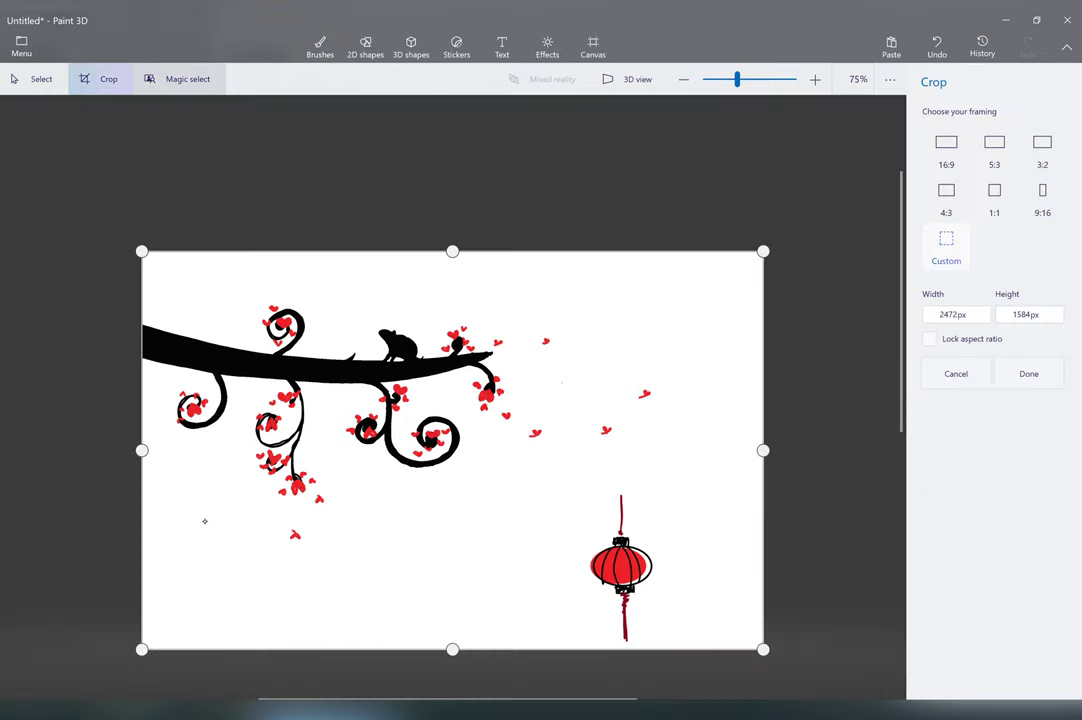
click(179, 79)
mouse_move(141, 251)
mouse_down()
mouse_move(611, 502)
mouse_move(587, 483)
mouse_up()
drag(763, 483, 681, 510)
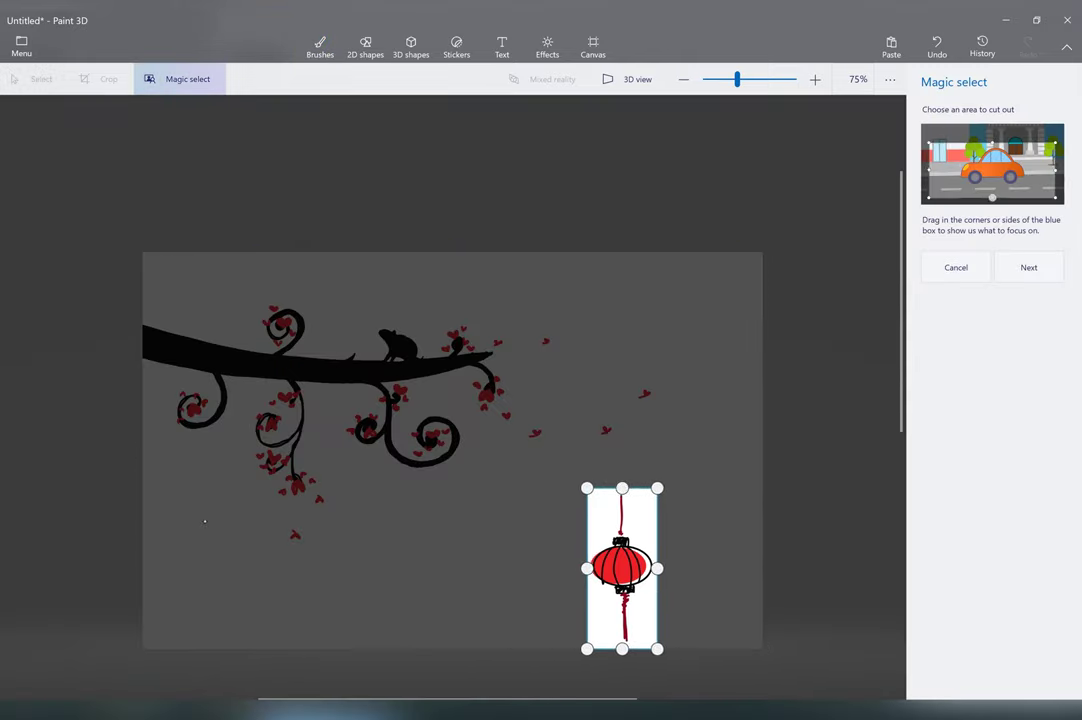
key(Return)
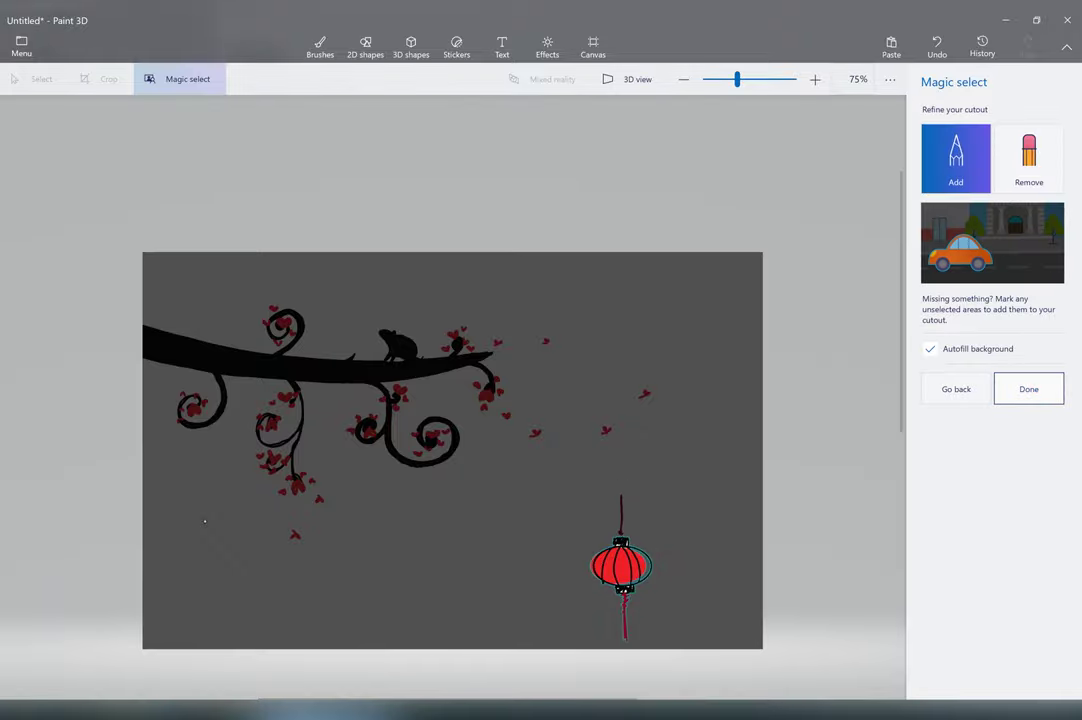
key(Return)
mouse_move(624, 570)
mouse_down()
mouse_move(555, 579)
mouse_move(258, 531)
mouse_move(197, 458)
mouse_up()
click(203, 520)
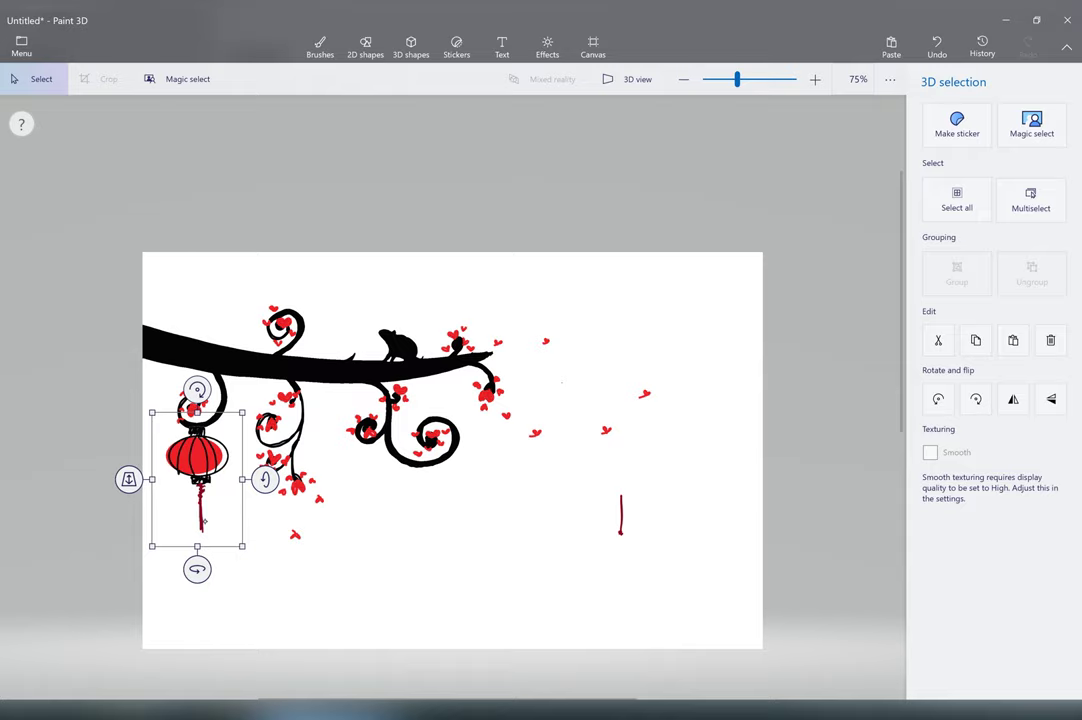
Erase the stray dark red vertical line on the empty canvas area with the 125 px Eraser.
click(620, 534)
drag(620, 534, 621, 490)
click(592, 482)
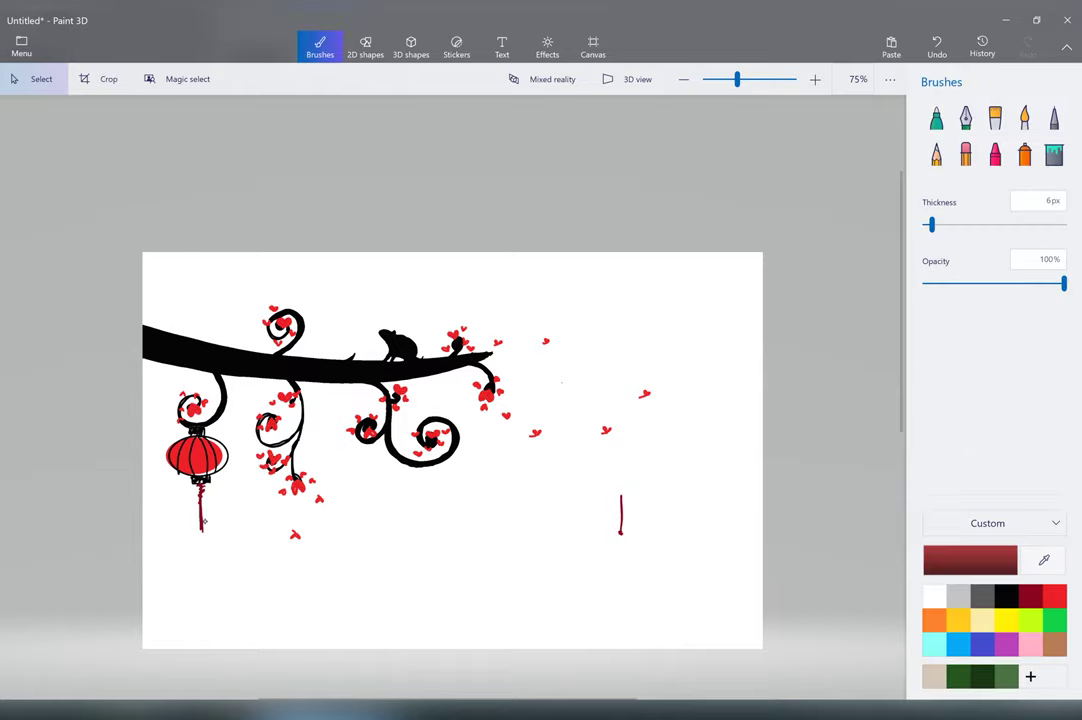
key(m)
key(Escape)
click(180, 79)
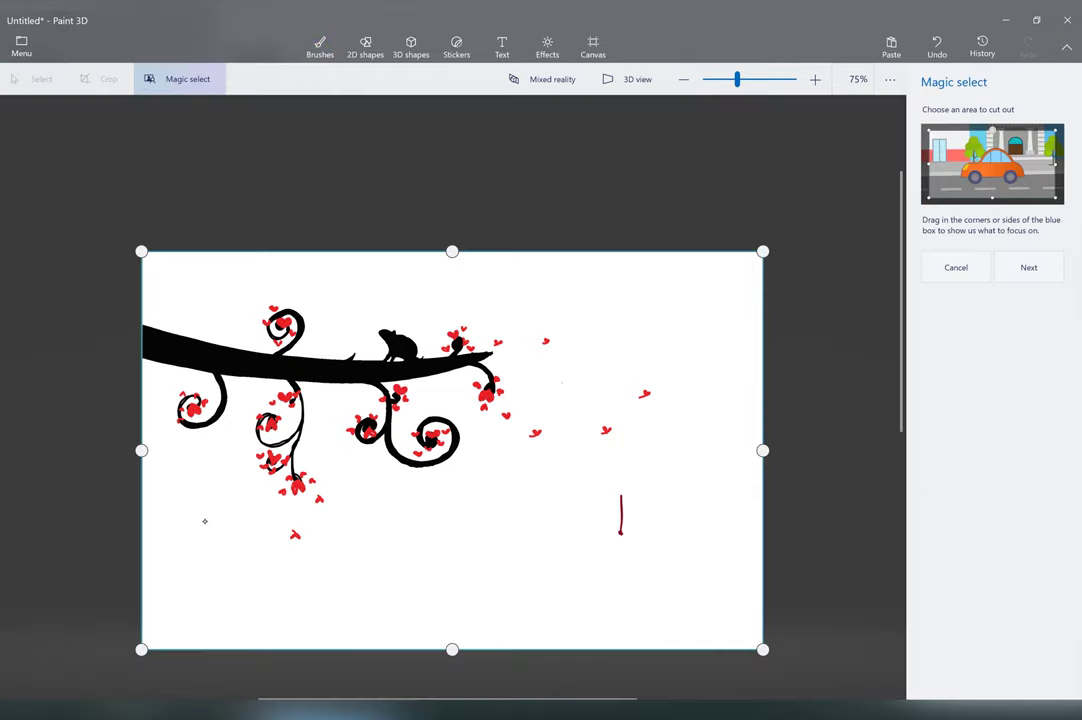
mouse_move(143, 252)
mouse_down()
mouse_move(493, 413)
mouse_move(608, 482)
mouse_up()
drag(763, 650, 634, 547)
key(Escape)
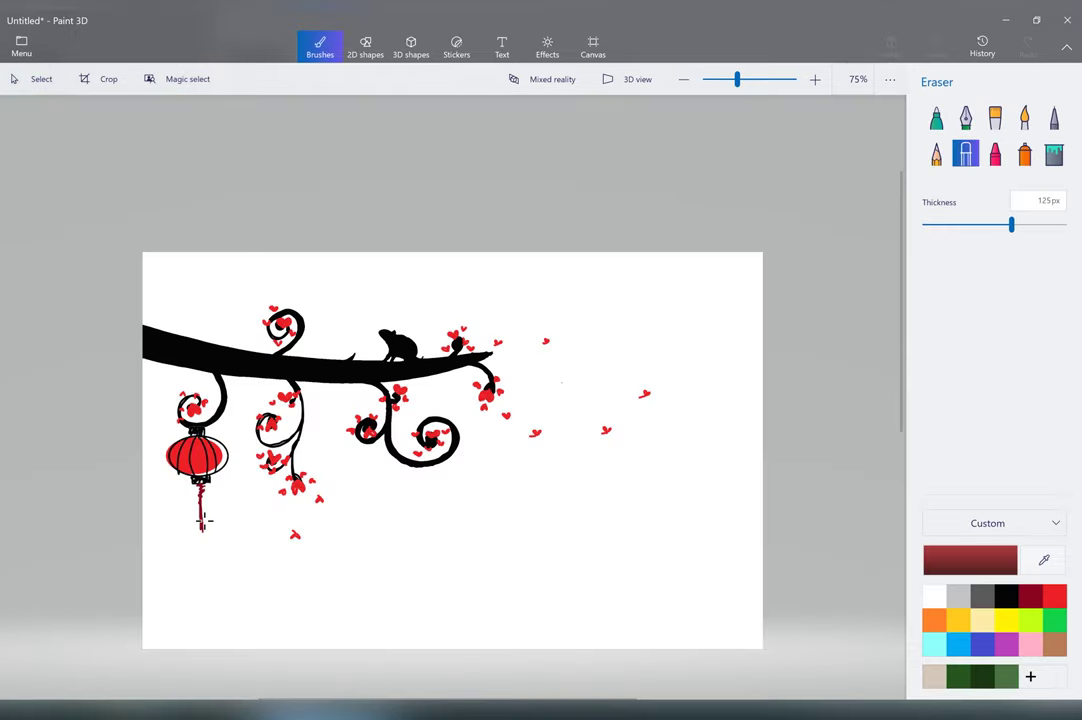
Move the lantern lower and draw dark red 6 px Marker strings beneath its curl and the large curl near the branch's middle.
click(31, 79)
drag(196, 456, 198, 486)
click(320, 47)
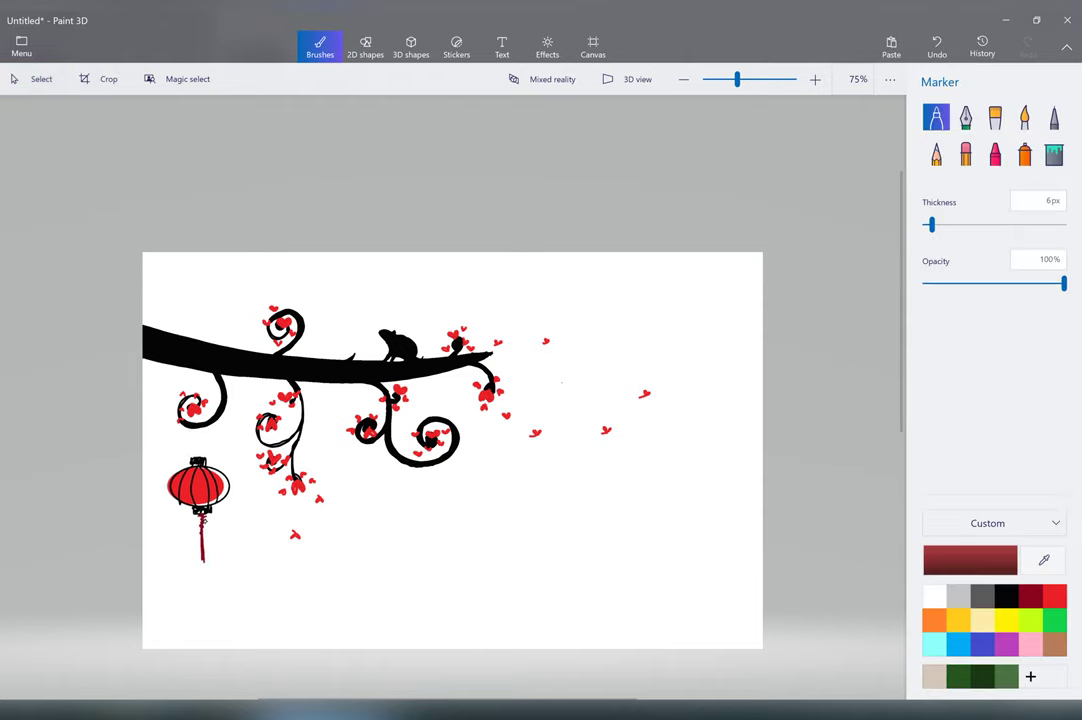
drag(196, 421, 197, 458)
drag(441, 447, 441, 497)
Hang a smaller duplicate of the lantern from the string under the large curl near the branch's middle.
click(31, 79)
click(198, 488)
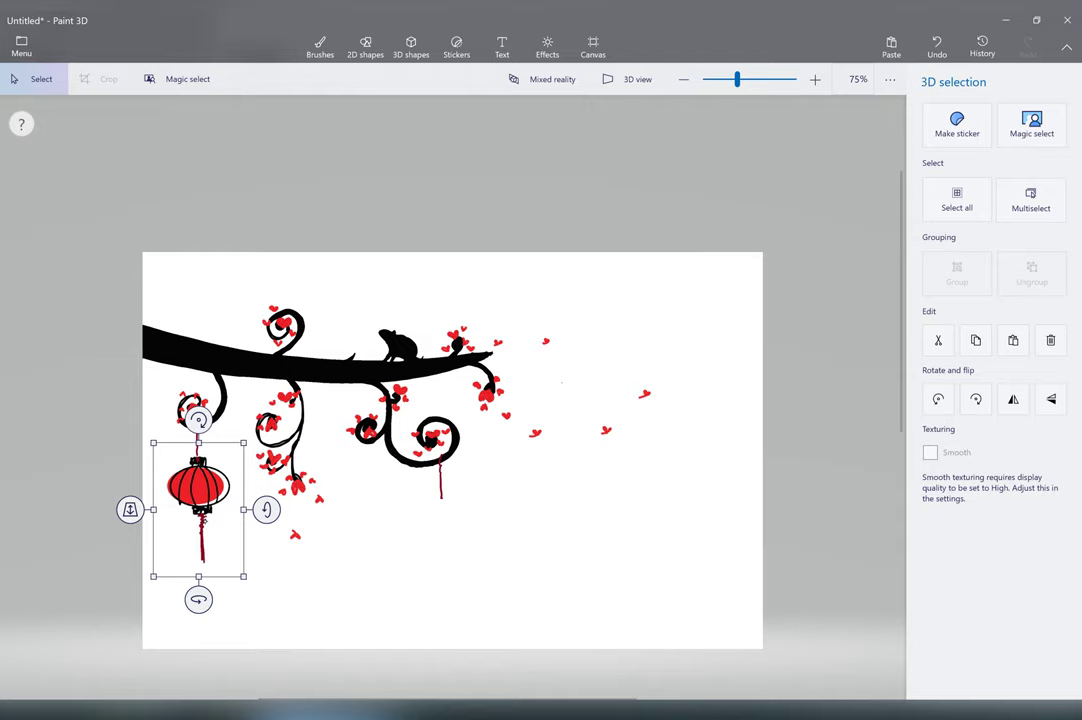
click(857, 288)
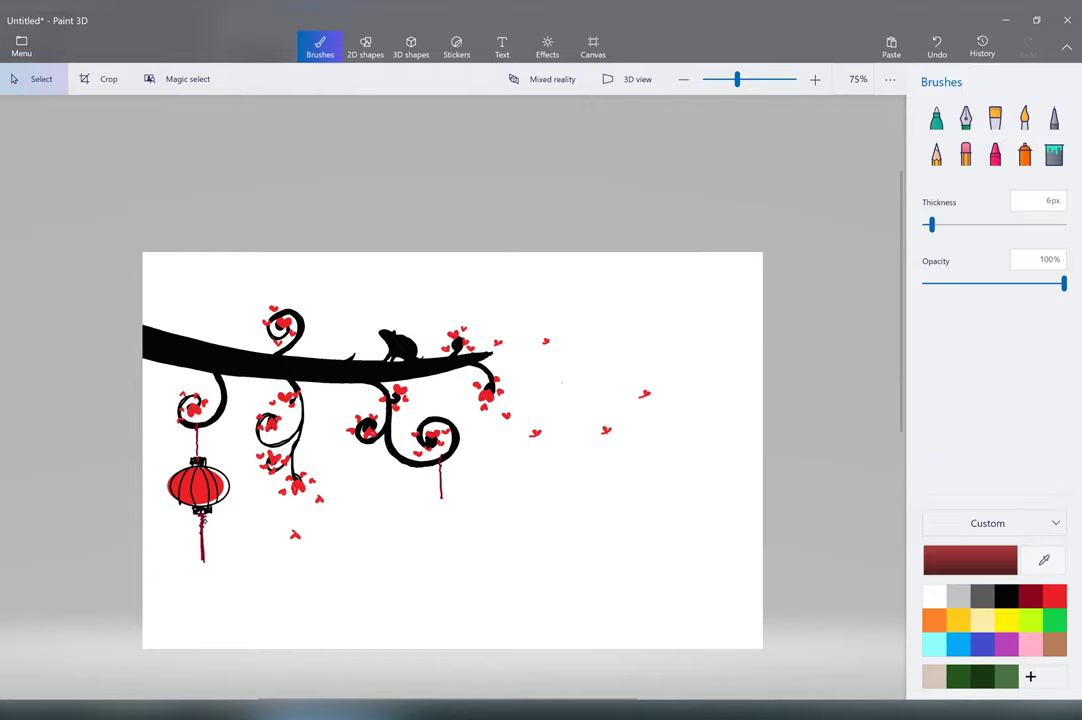
key(ctrl+z)
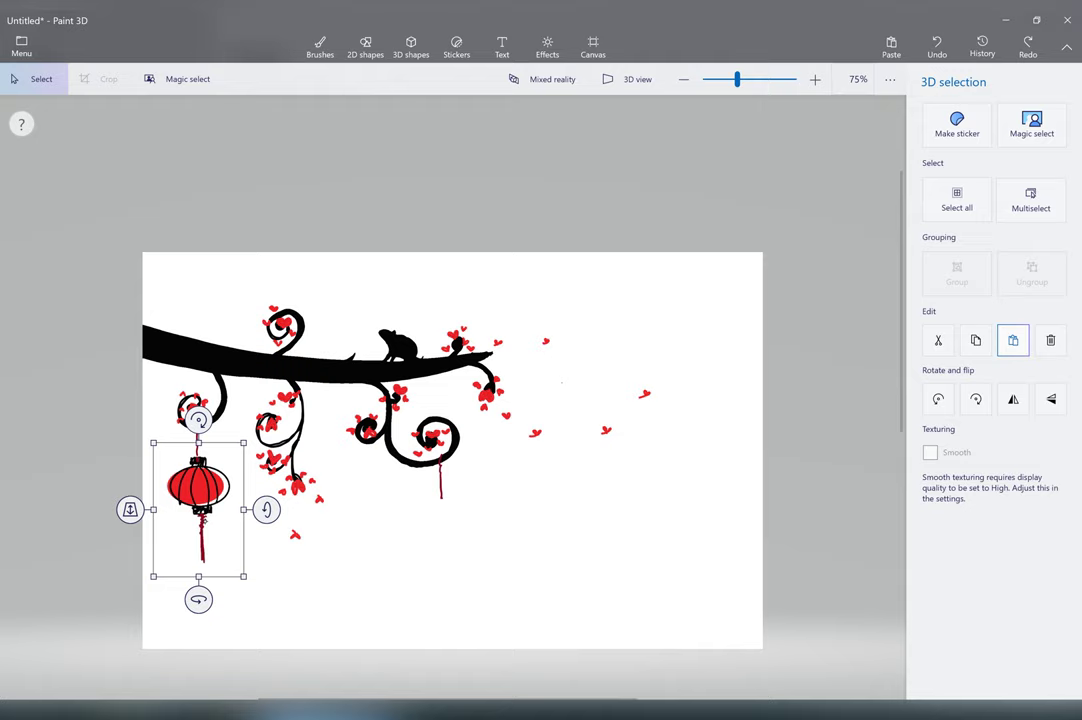
drag(190, 488, 204, 521)
key(ctrl+z)
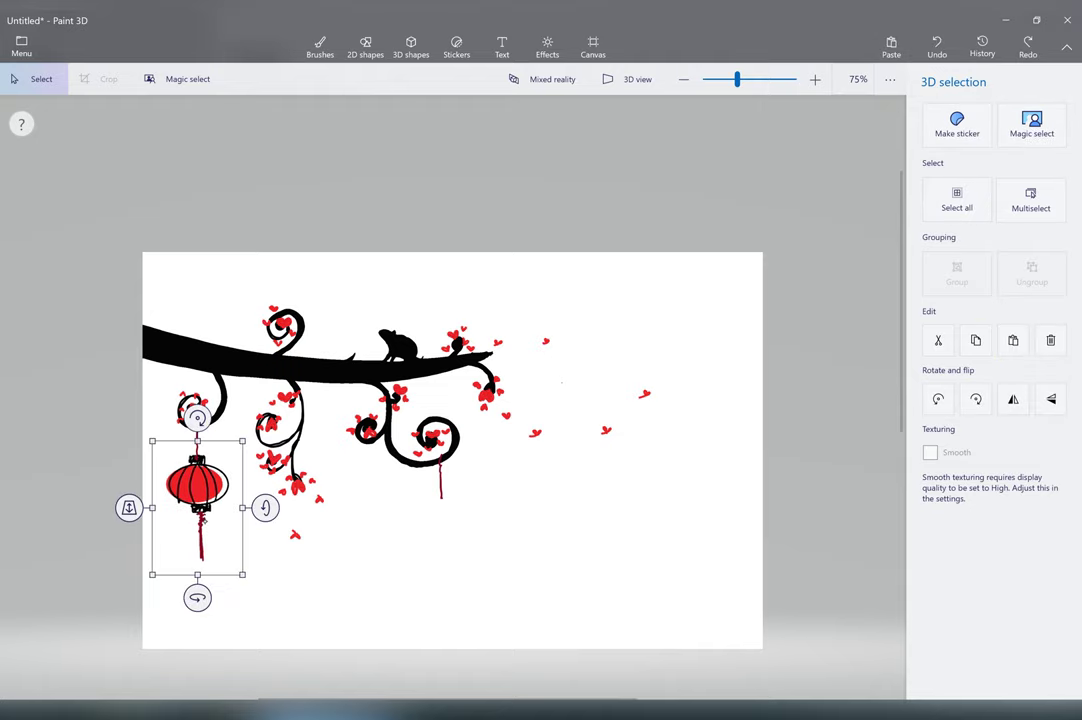
key(ctrl+c)
key(ctrl+v)
drag(451, 525, 441, 515)
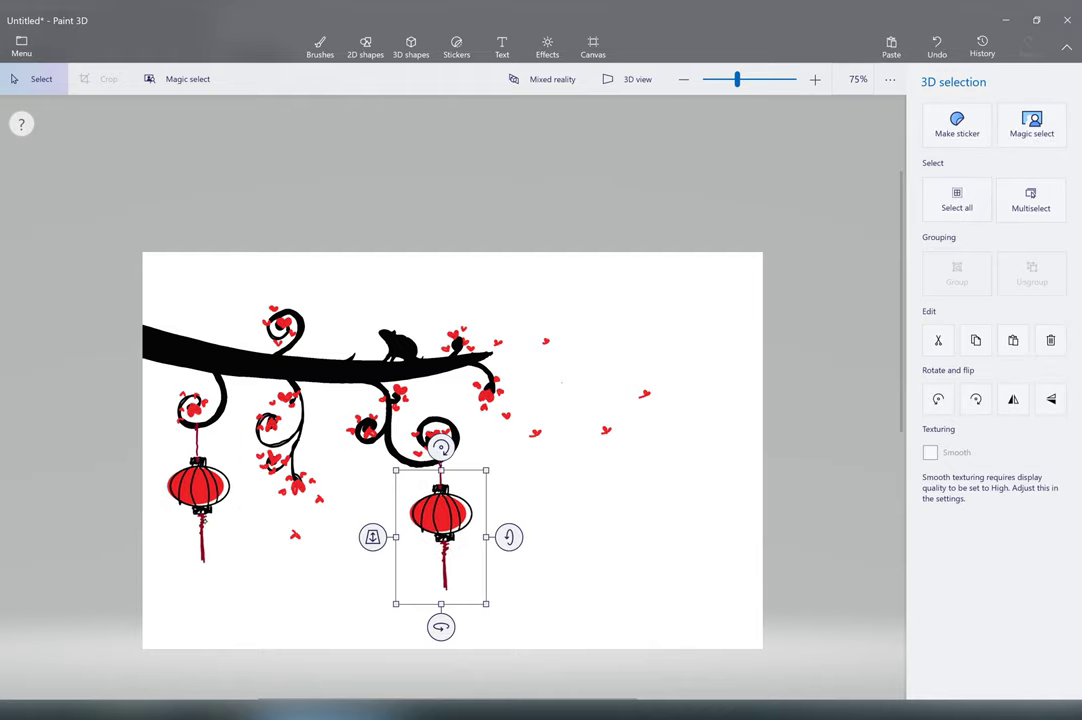
drag(486, 604, 472, 581)
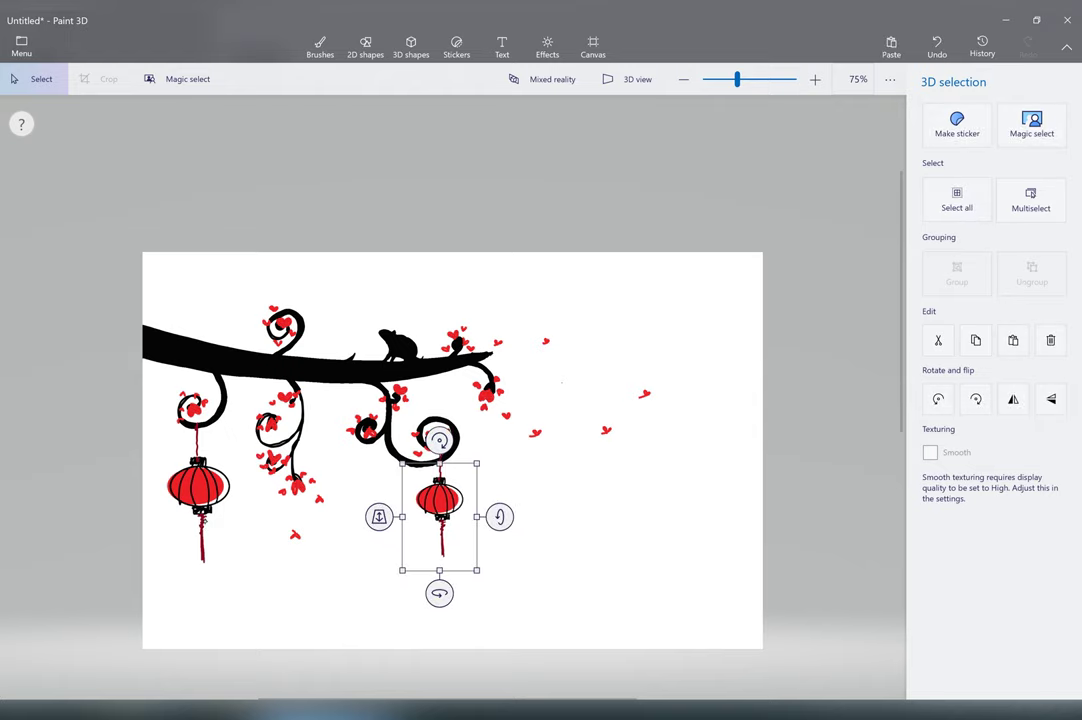
click(320, 47)
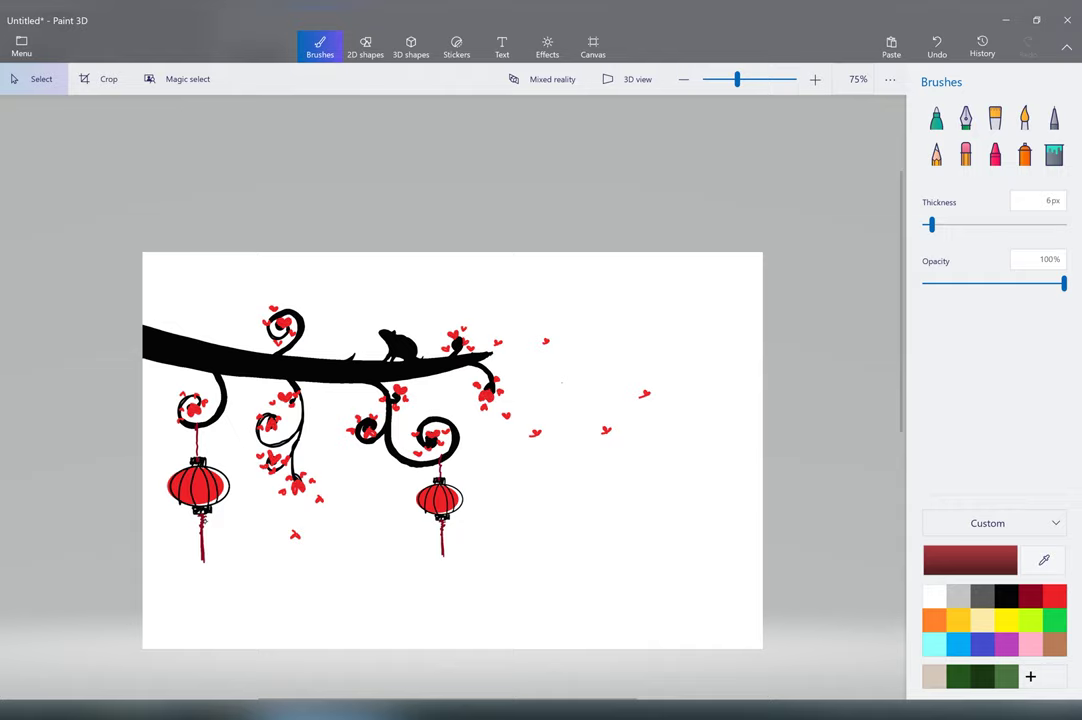
Crop the canvas around the drawing with custom framing to 2004 × 1154 px.
key(ctrl+shift+c)
mouse_move(762, 648)
mouse_down()
mouse_move(654, 635)
mouse_move(655, 581)
mouse_up()
drag(655, 251, 655, 291)
drag(141, 581, 152, 580)
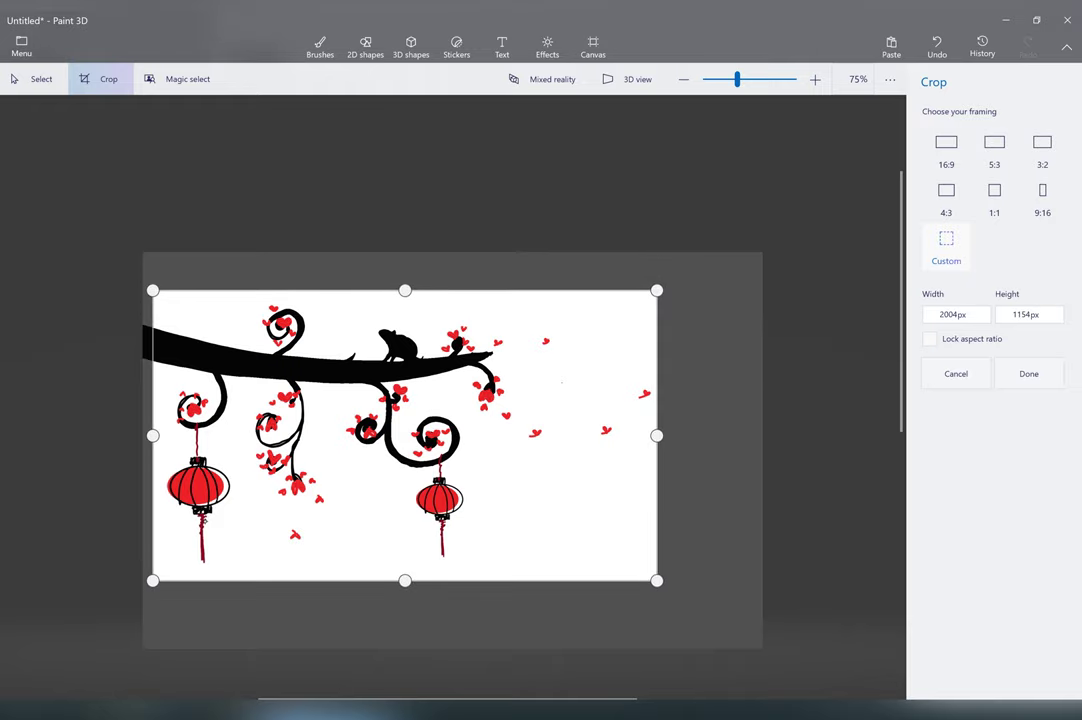
click(1029, 374)
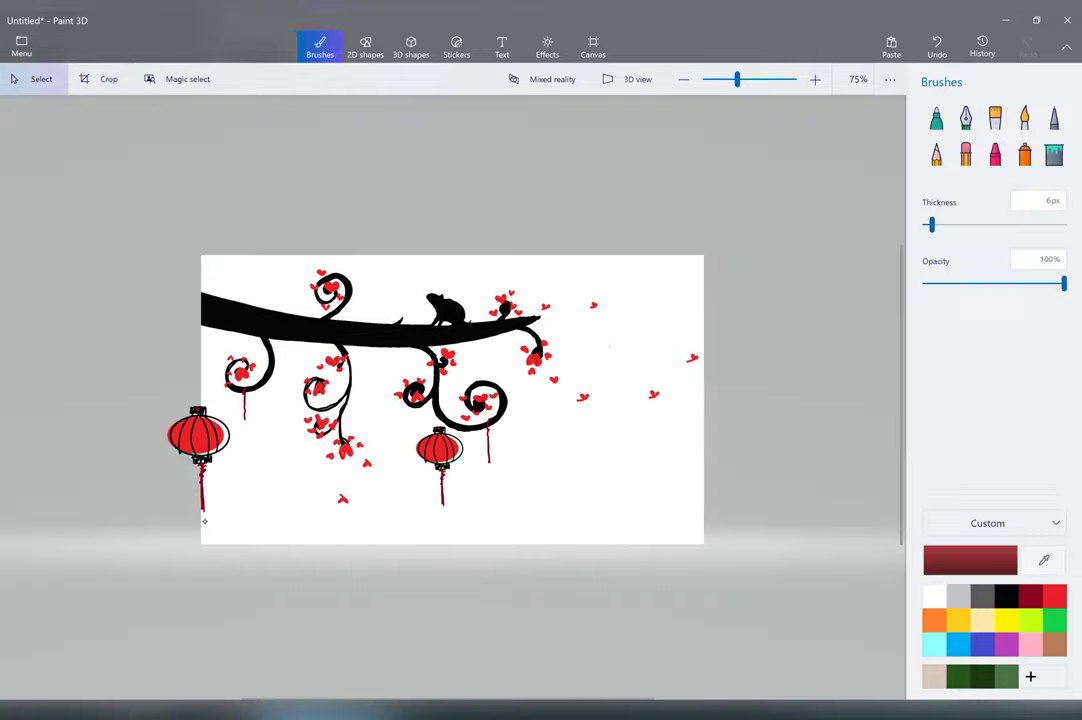
Move both displaced lanterns back onto their hanging strings and deselect them.
click(205, 521)
drag(205, 521, 250, 525)
drag(447, 447, 489, 463)
click(205, 521)
click(440, 449)
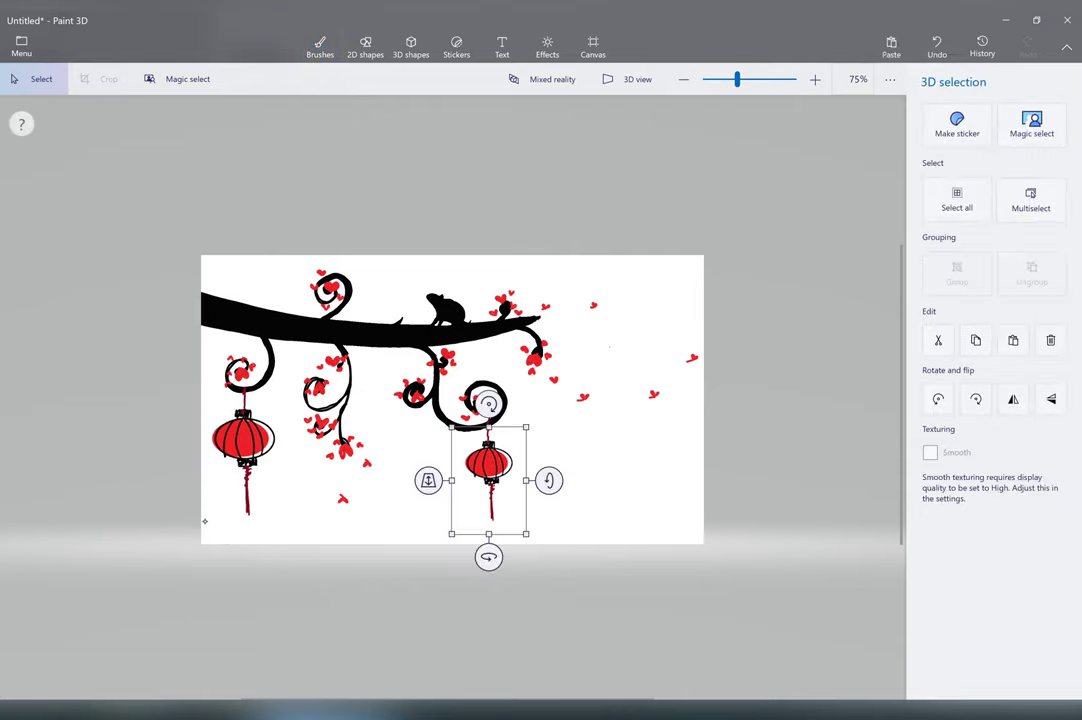
key(Escape)
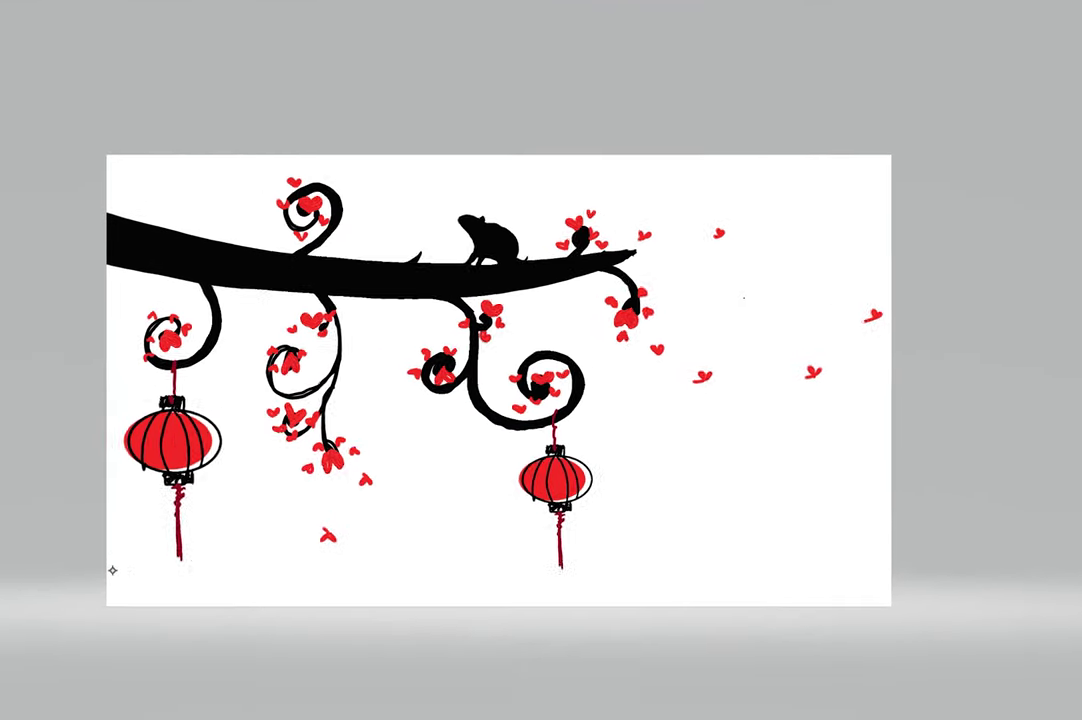